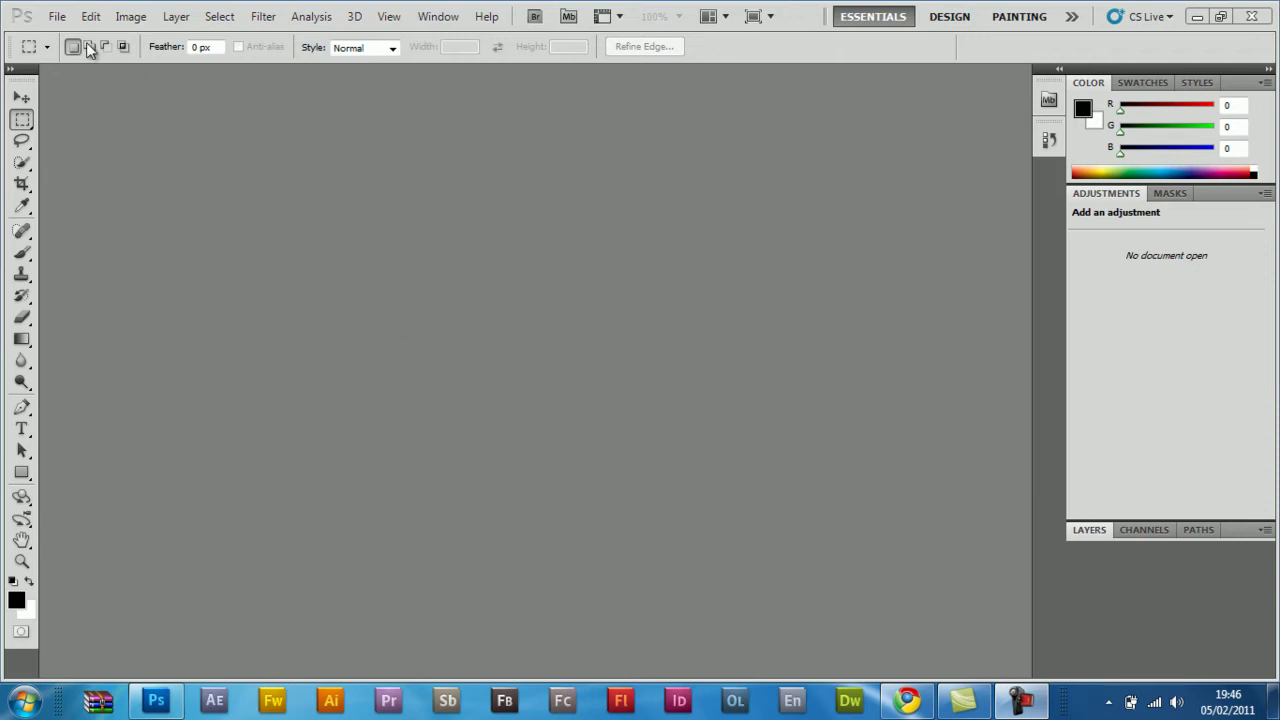
- Start a new document with a width of 1280 and set the width and height units to pixels
{"action": "left_click", "coordinate": [52, 16]}
{"action": "left_click", "coordinate": [63, 38]}
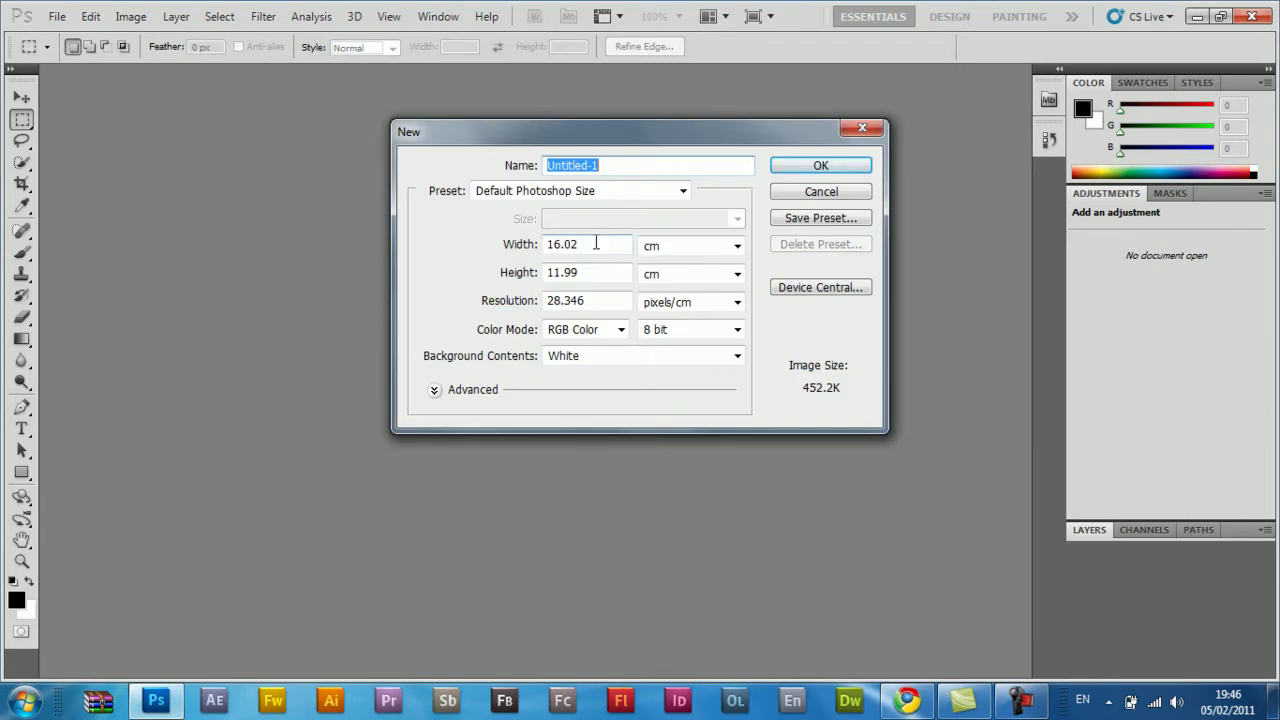
{"action": "left_click", "coordinate": [650, 197]}
{"action": "left_click", "coordinate": [654, 200]}
{"action": "left_click_drag", "start_coordinate": [595, 244], "coordinate": [465, 255]}
{"action": "type", "text": "1280"}
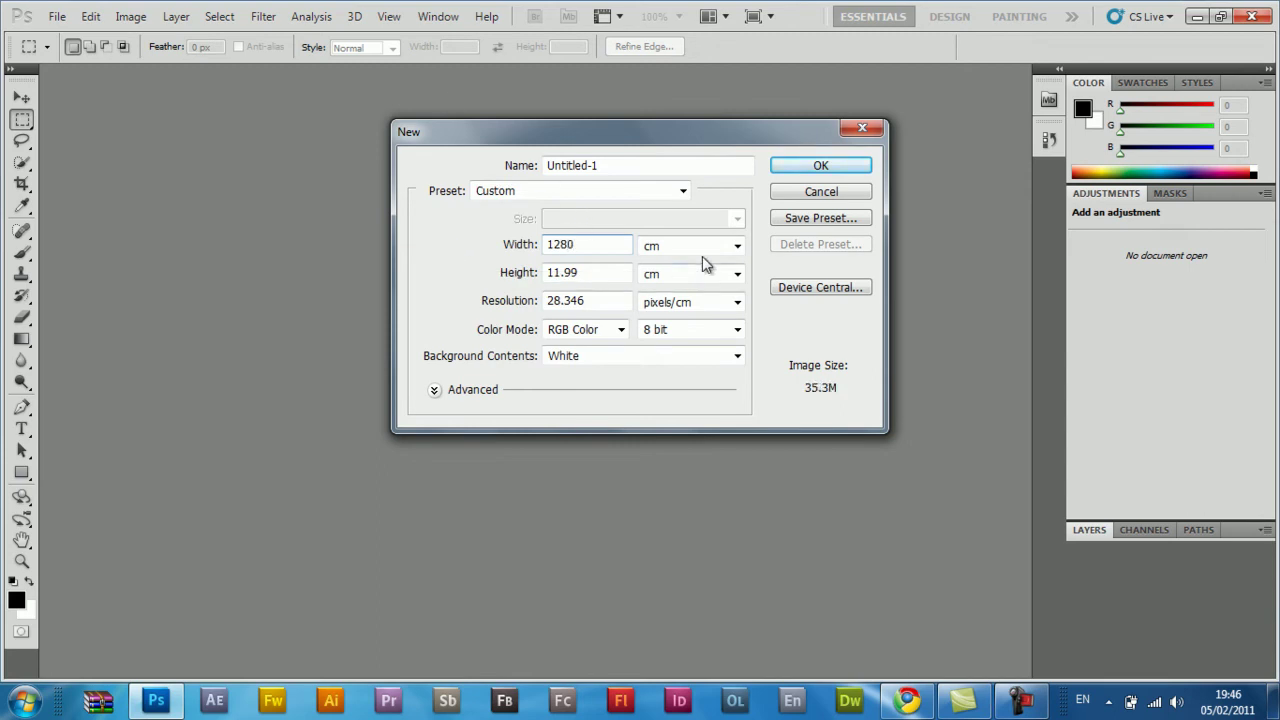
{"action": "left_click", "coordinate": [737, 250]}
{"action": "left_click", "coordinate": [737, 262]}
{"action": "left_click", "coordinate": [737, 275]}
{"action": "left_click", "coordinate": [737, 293]}
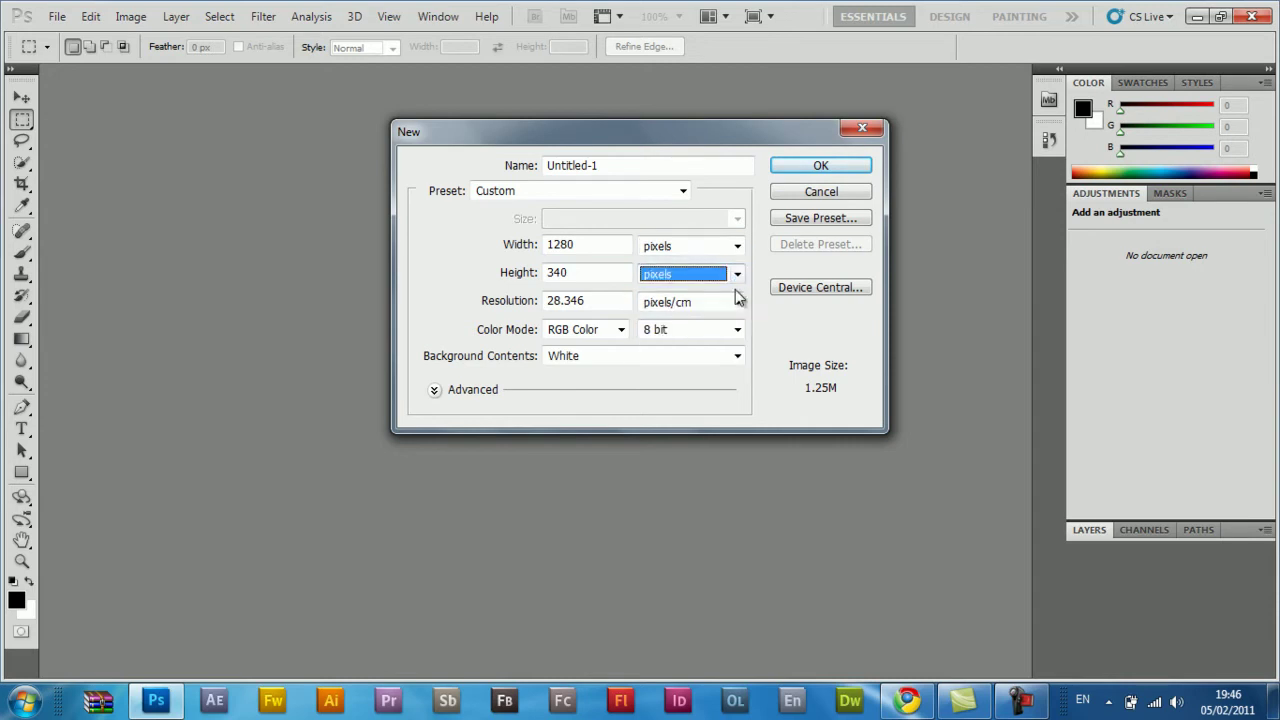
- Set the new document's height to 720 pixels and its resolution unit to pixels/inch, and create it
{"action": "left_click_drag", "start_coordinate": [583, 273], "coordinate": [532, 272]}
{"action": "type", "text": "128"}
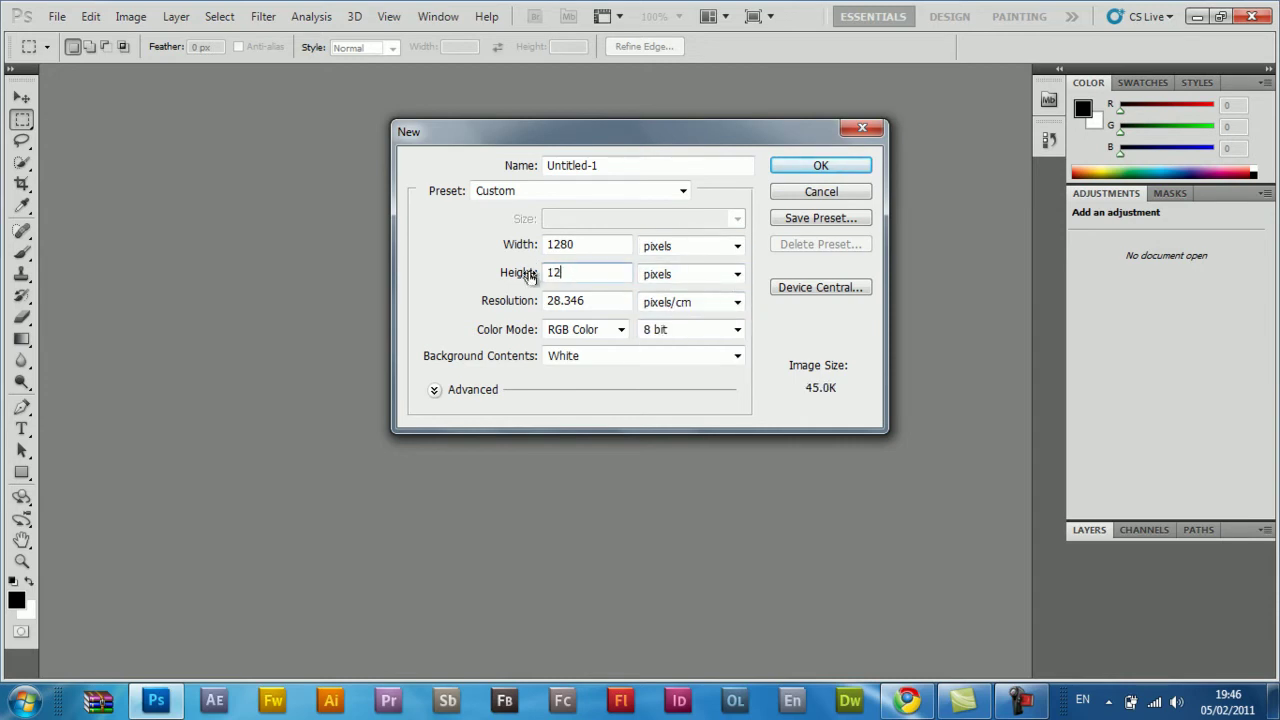
{"action": "key", "text": "BackSpace"}
{"action": "key", "text": "BackSpace"}
{"action": "key", "text": "BackSpace"}
{"action": "type", "text": "720"}
{"action": "left_click", "coordinate": [737, 302]}
{"action": "left_click", "coordinate": [733, 325]}
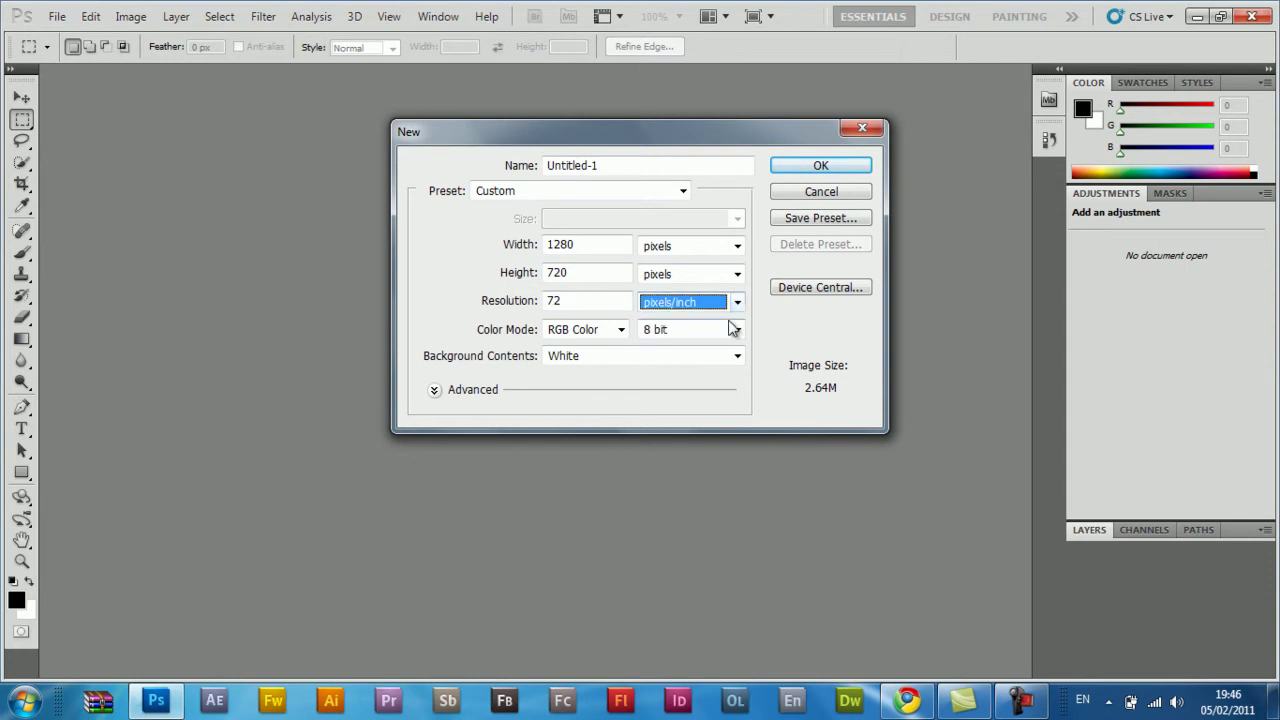
{"action": "left_click", "coordinate": [822, 167]}
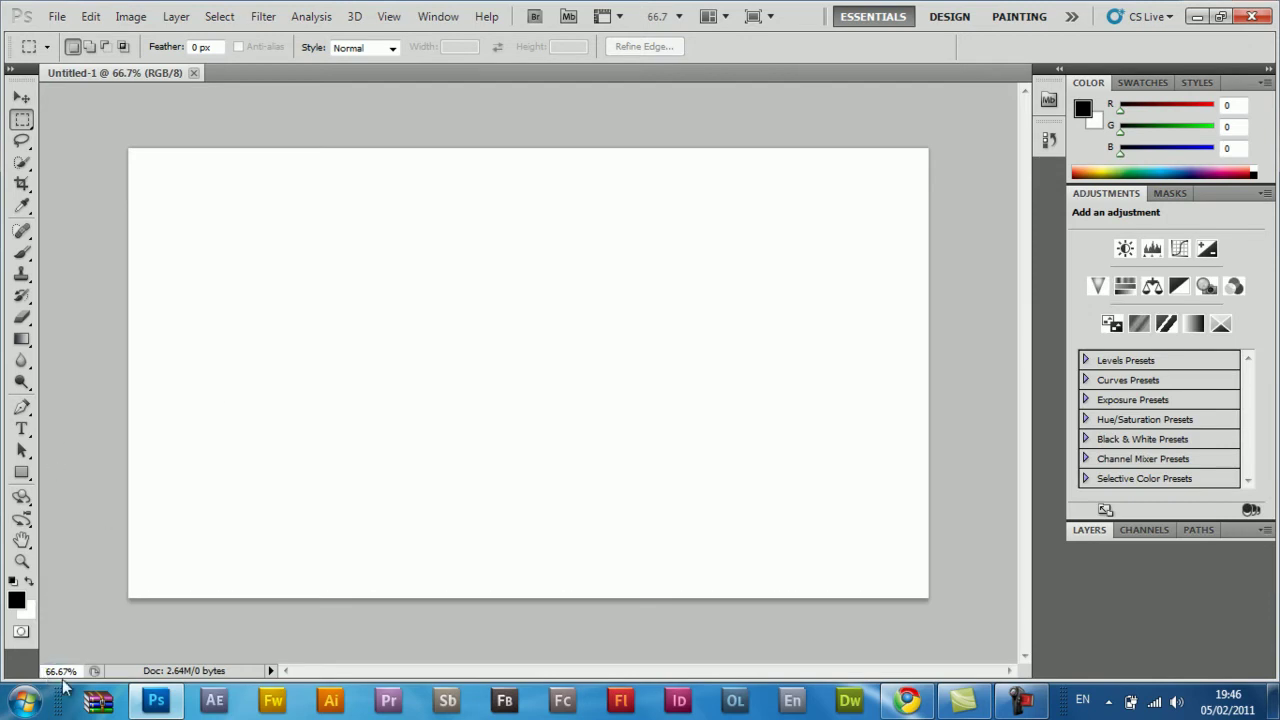
- Show the canvas at actual pixels and activate the Pen tool
{"action": "left_click", "coordinate": [22, 561]}
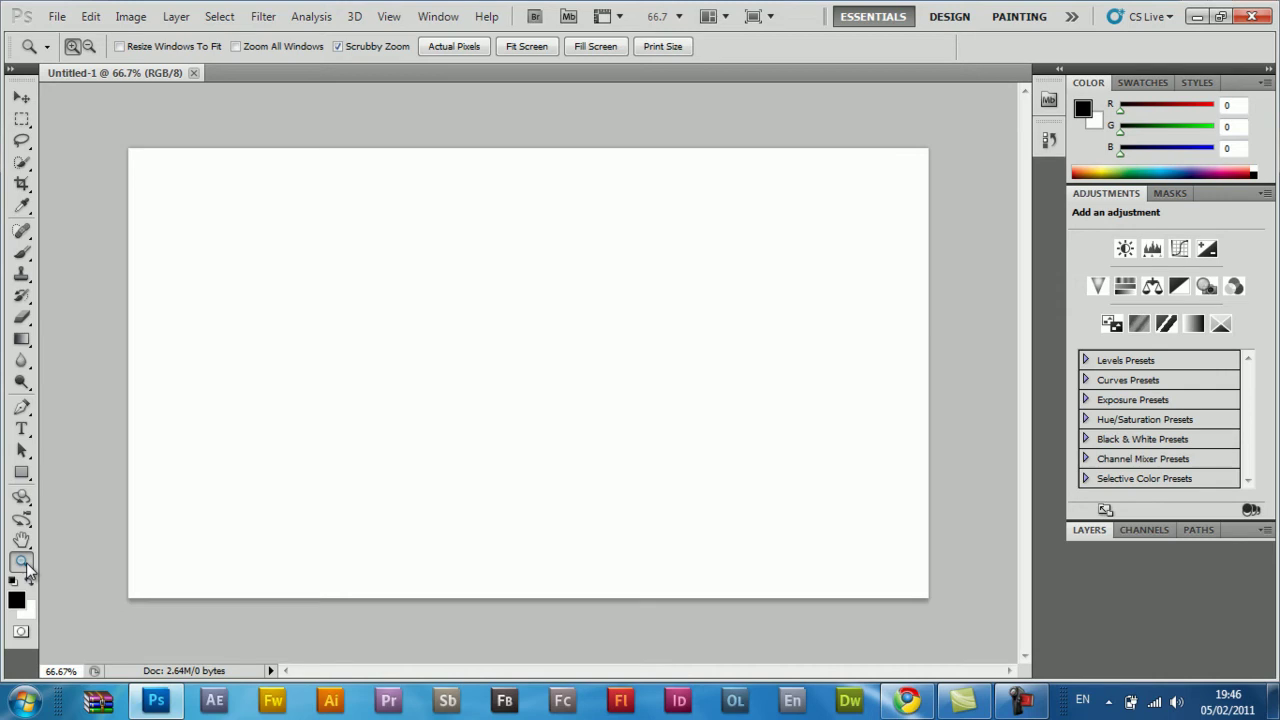
{"action": "left_click", "coordinate": [460, 46]}
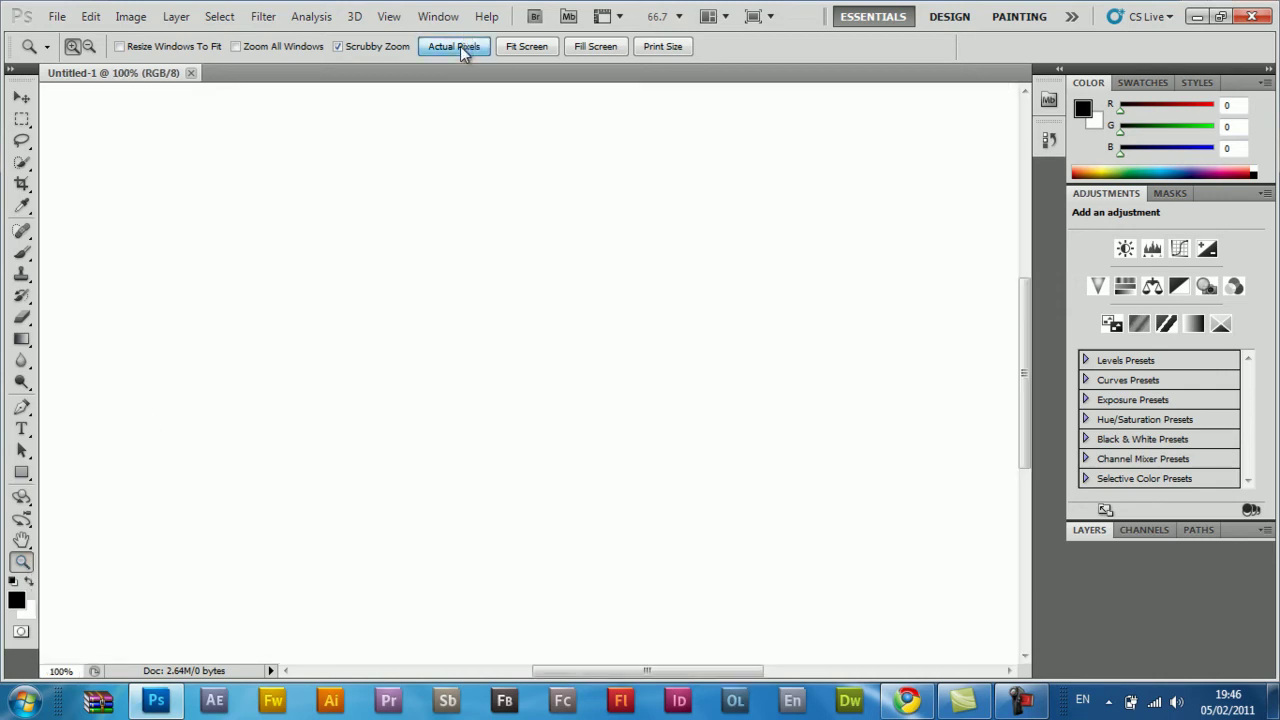
{"action": "left_click", "coordinate": [22, 412]}
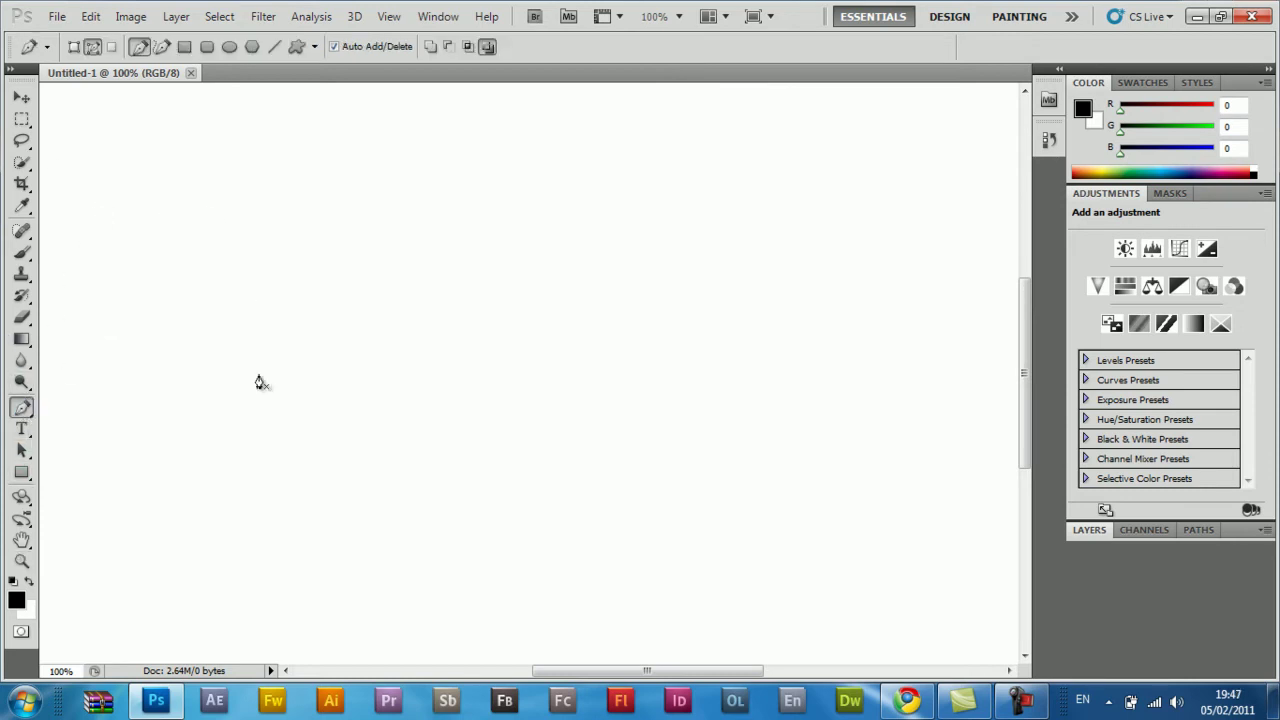
{"action": "left_click", "coordinate": [324, 454]}
{"action": "left_click_drag", "start_coordinate": [447, 383], "coordinate": [295, 355]}
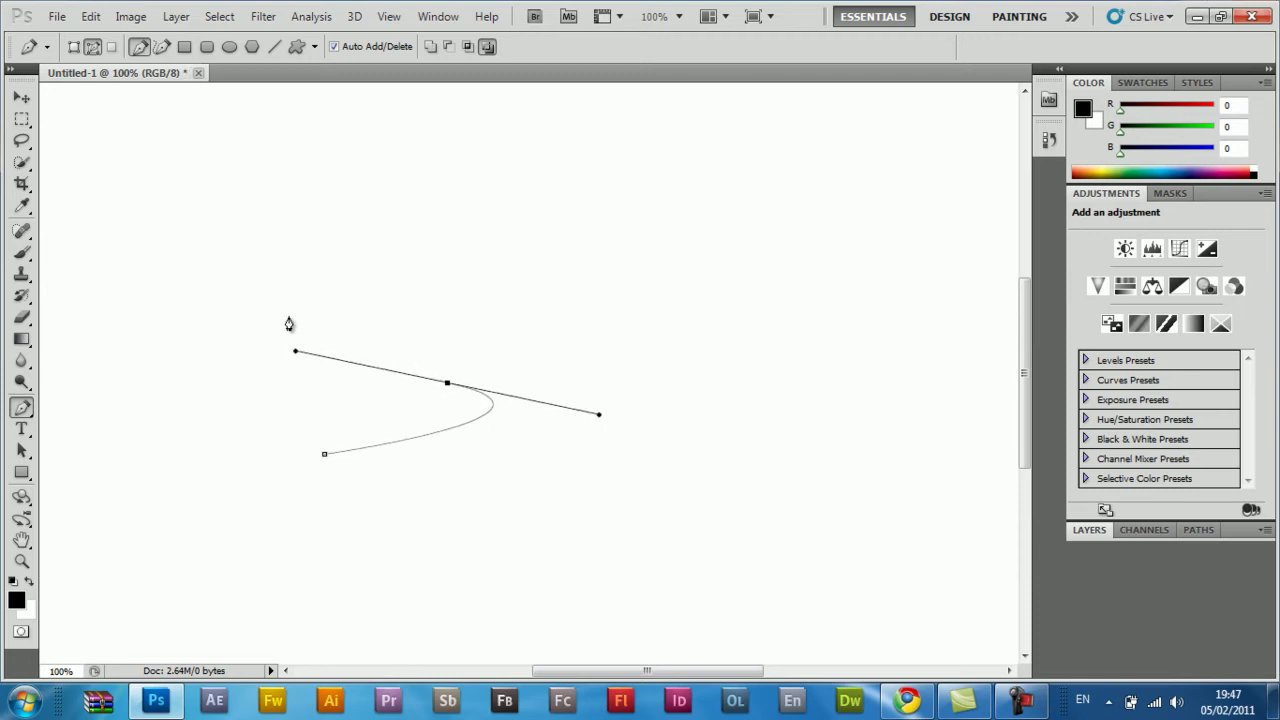
{"action": "left_click", "coordinate": [295, 353]}
{"action": "left_click_drag", "start_coordinate": [389, 254], "coordinate": [603, 219]}
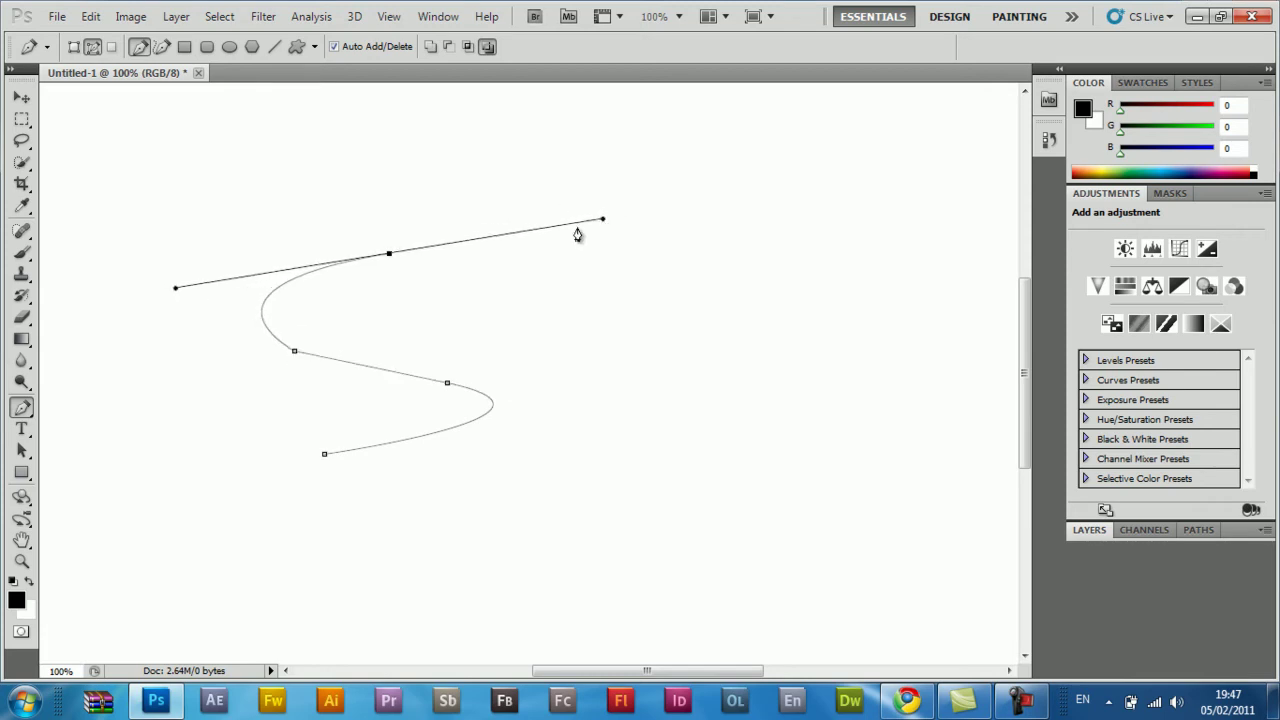
{"action": "right_click", "coordinate": [316, 281]}
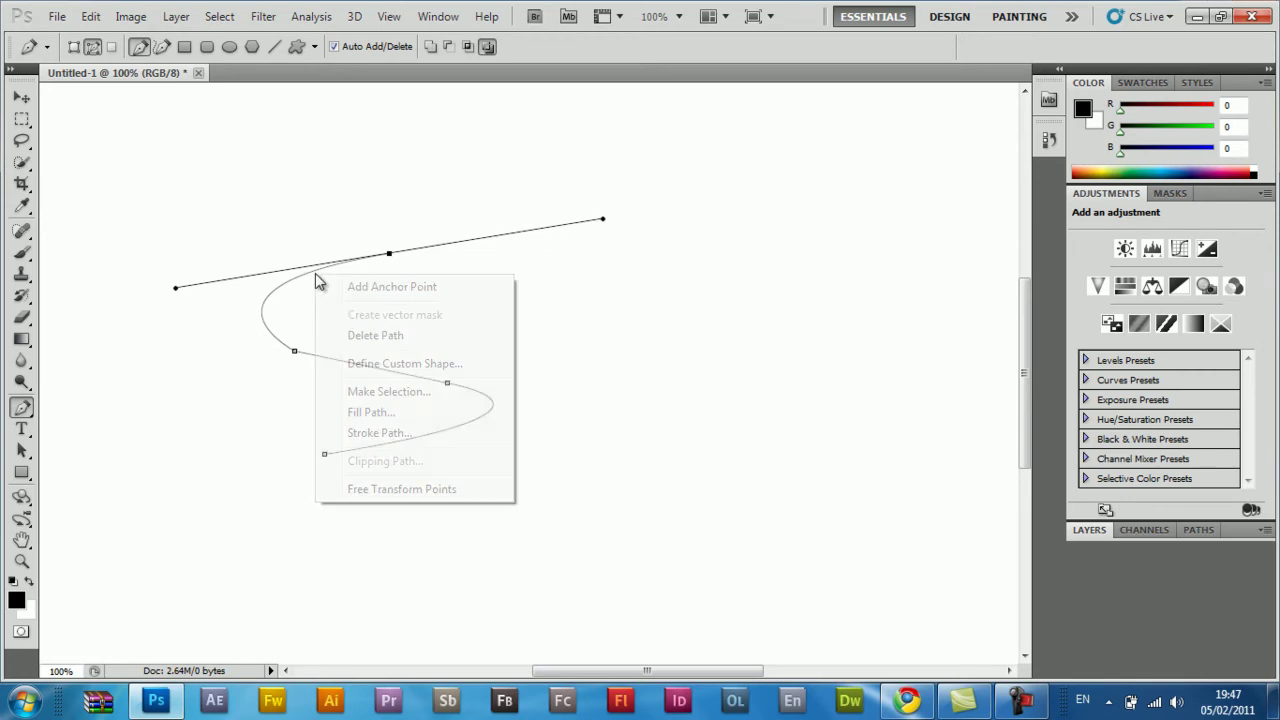
{"action": "left_click", "coordinate": [378, 337]}
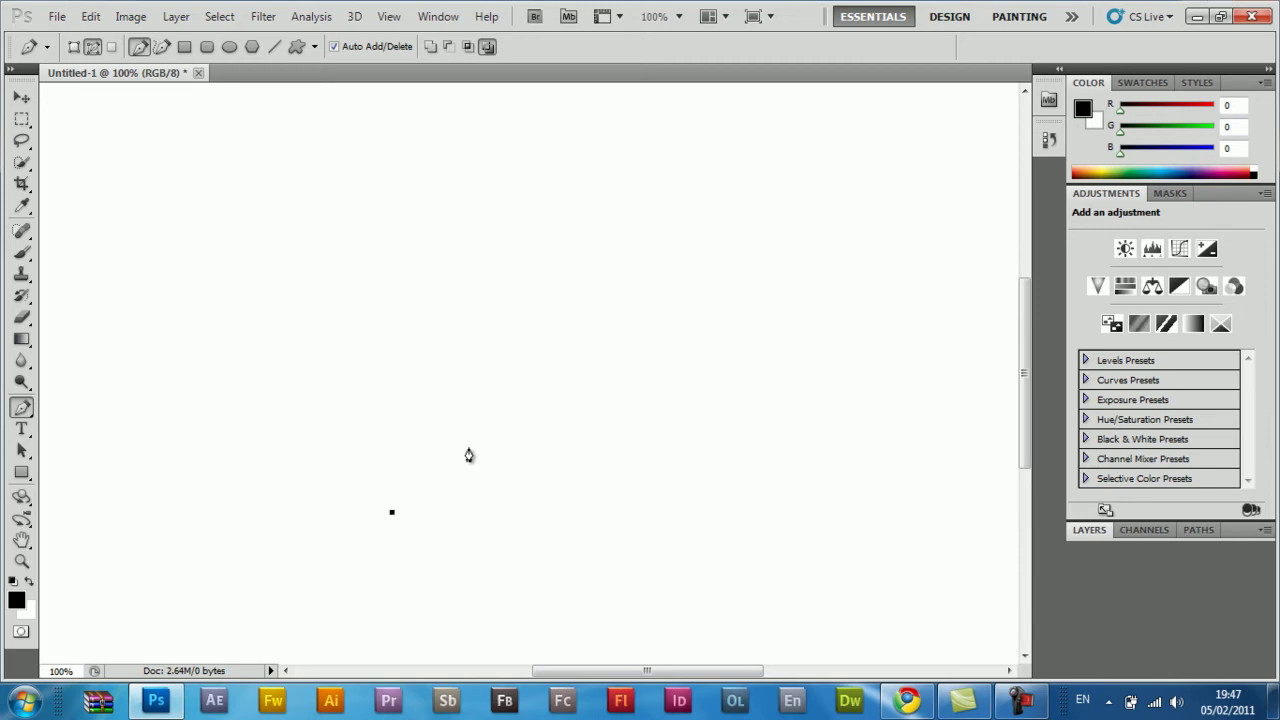
- Draw a closed, curved S-shaped path with tapered ends in the middle of the canvas using the Pen tool
{"action": "left_click_drag", "start_coordinate": [478, 437], "coordinate": [356, 399]}
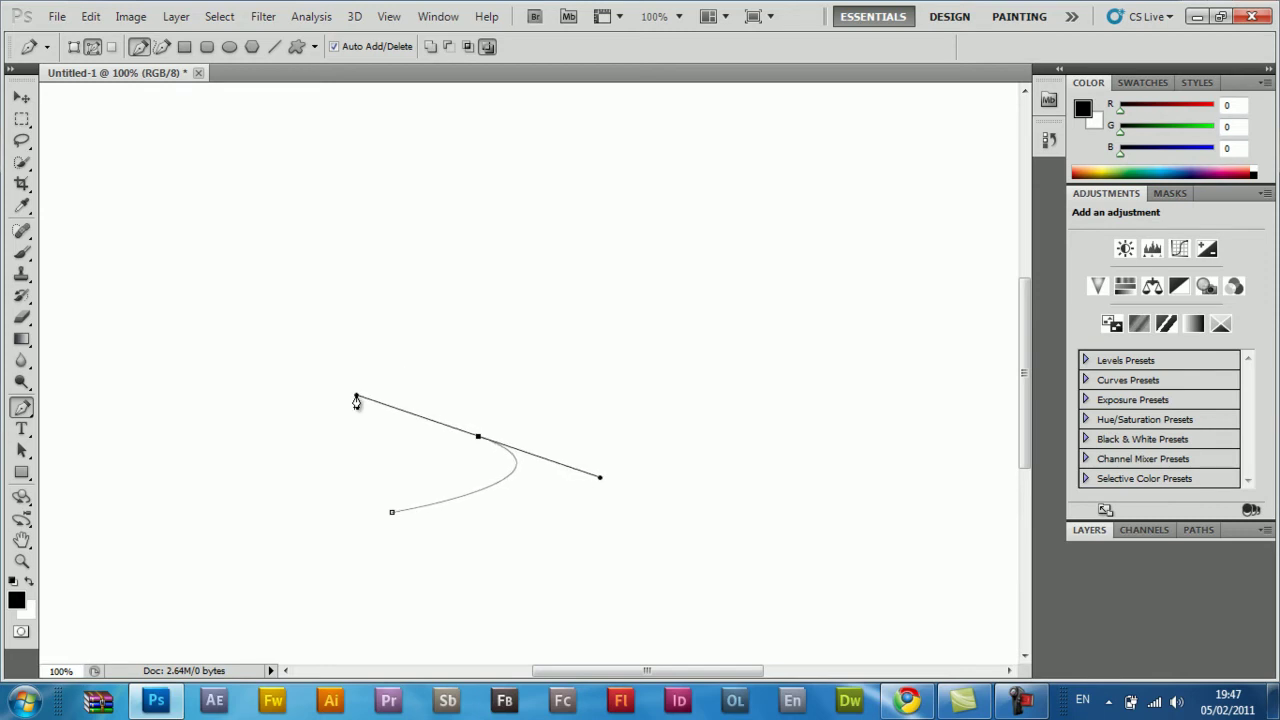
{"action": "left_click_drag", "start_coordinate": [510, 322], "coordinate": [686, 273]}
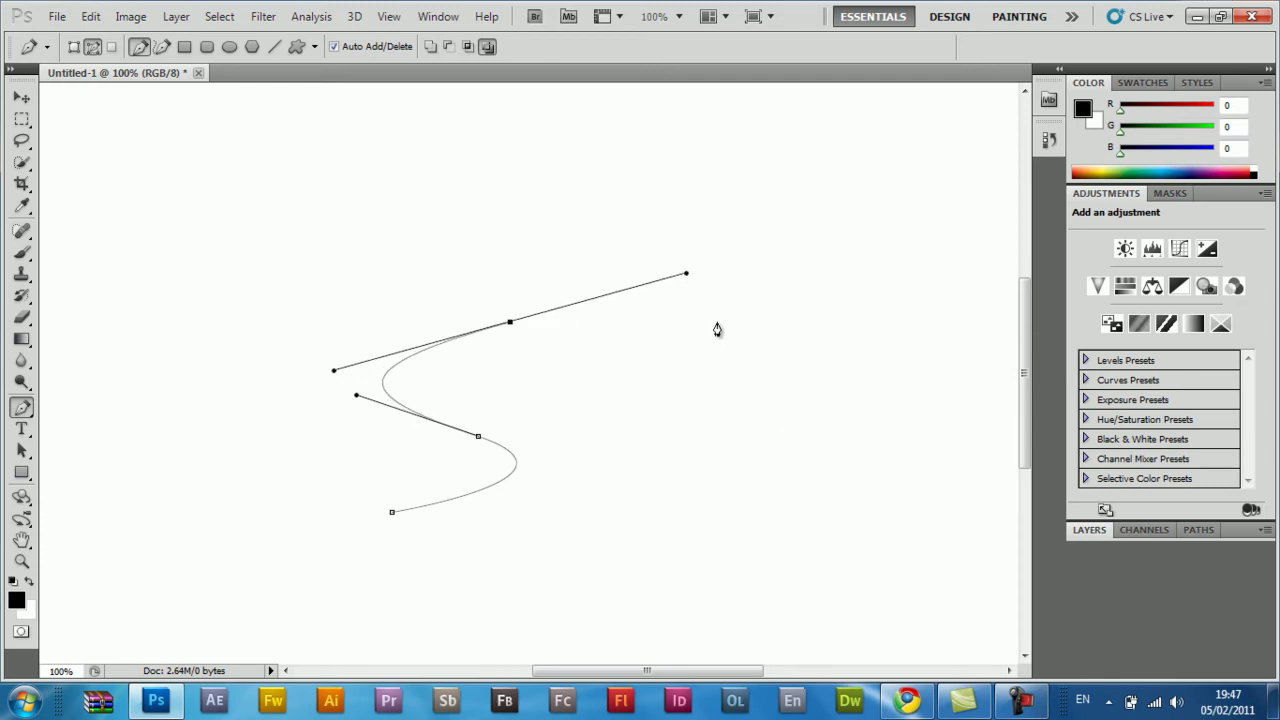
{"action": "left_click", "coordinate": [686, 275]}
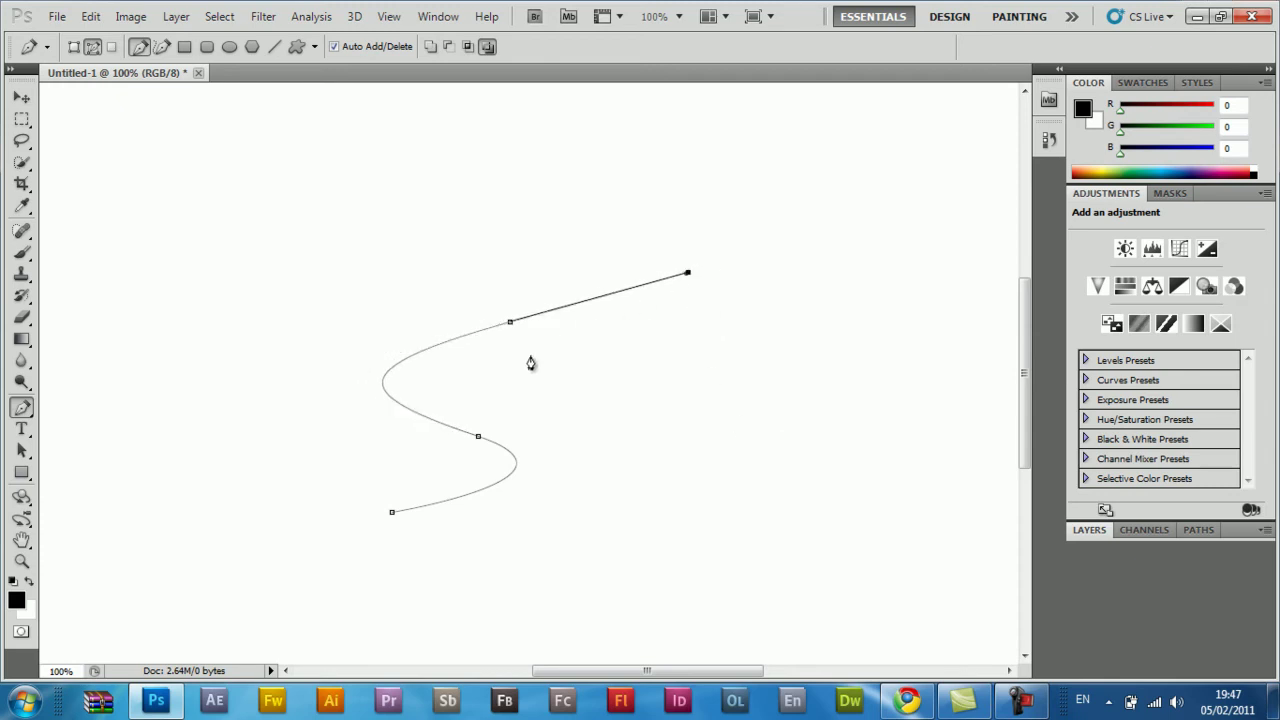
{"action": "left_click_drag", "start_coordinate": [438, 381], "coordinate": [463, 395]}
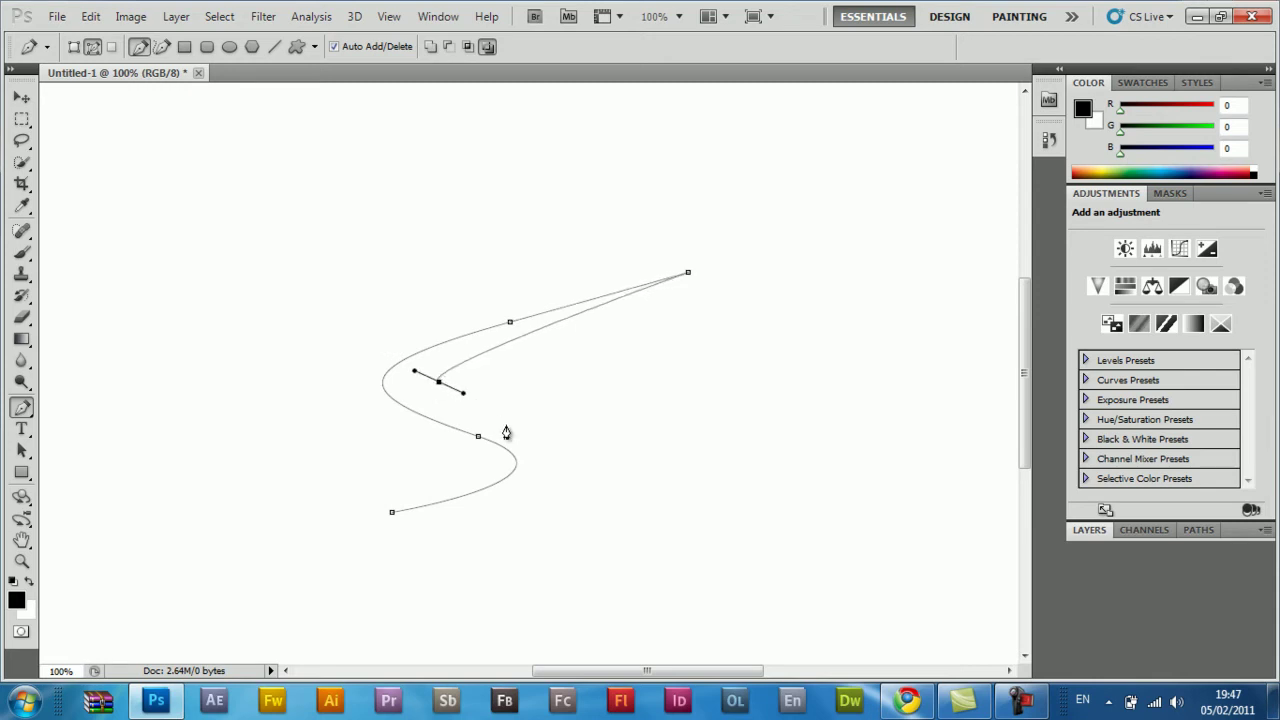
{"action": "left_click_drag", "start_coordinate": [557, 469], "coordinate": [504, 519]}
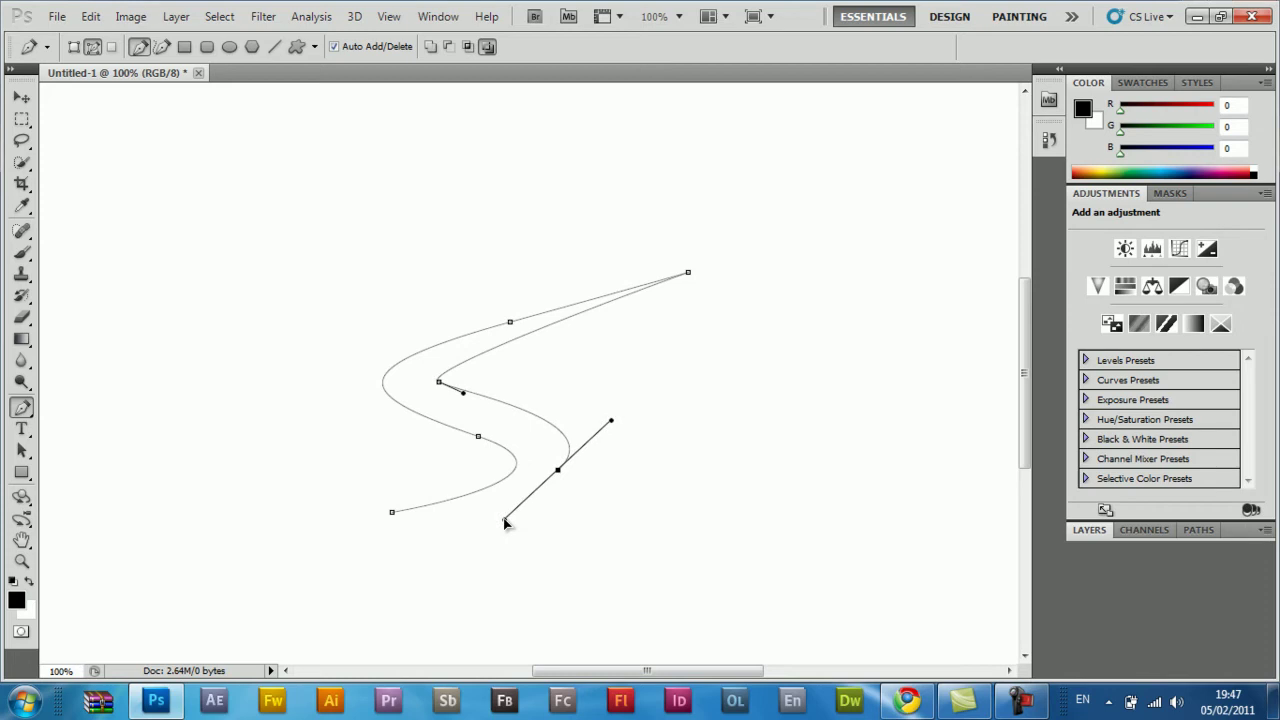
{"action": "left_click", "coordinate": [392, 515]}
{"action": "key", "text": "Return"}
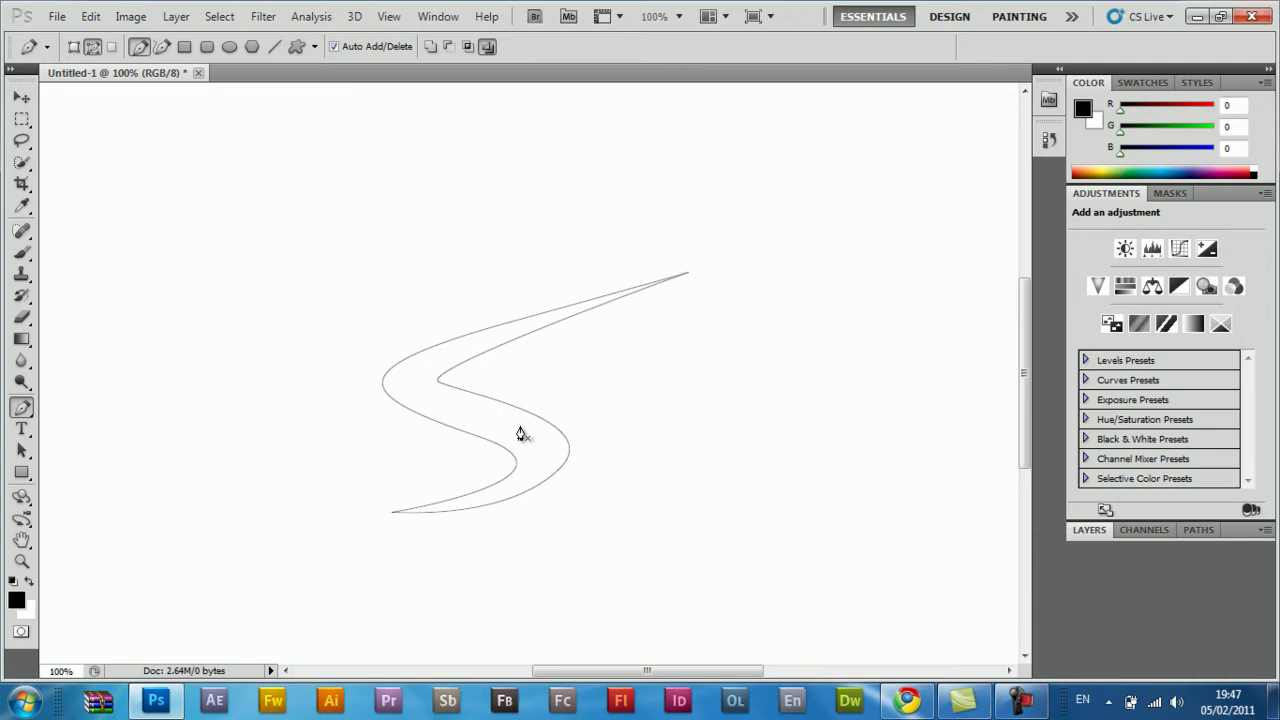
- Export the S-shaped Work Path to Illustrator, continuing to the choice of file name
{"action": "left_click", "coordinate": [1088, 530]}
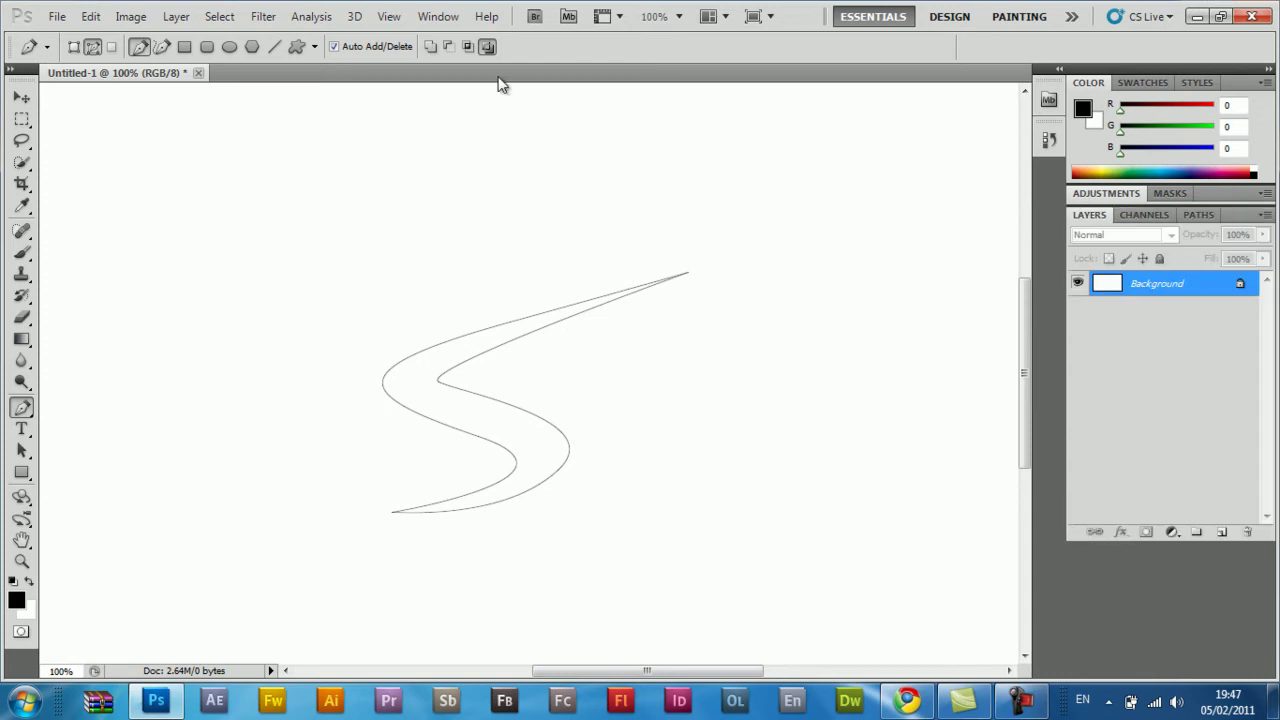
{"action": "left_click", "coordinate": [57, 16]}
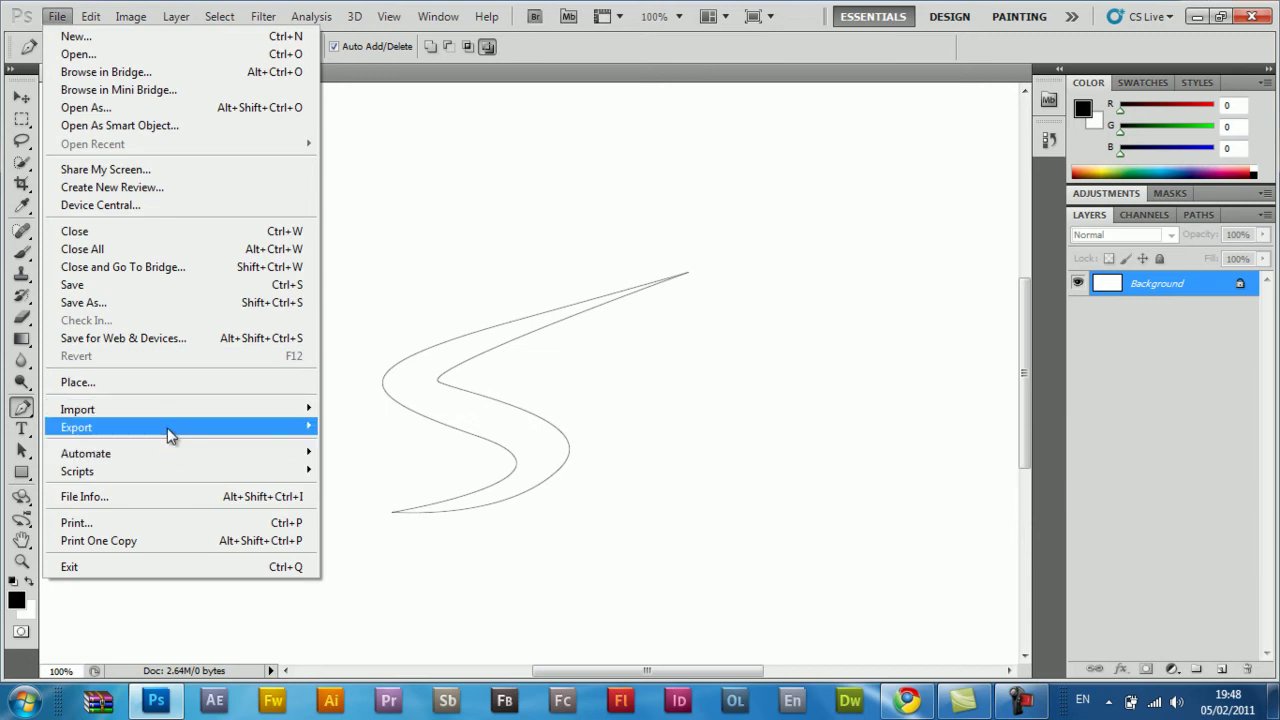
{"action": "mouse_move", "coordinate": [168, 435]}
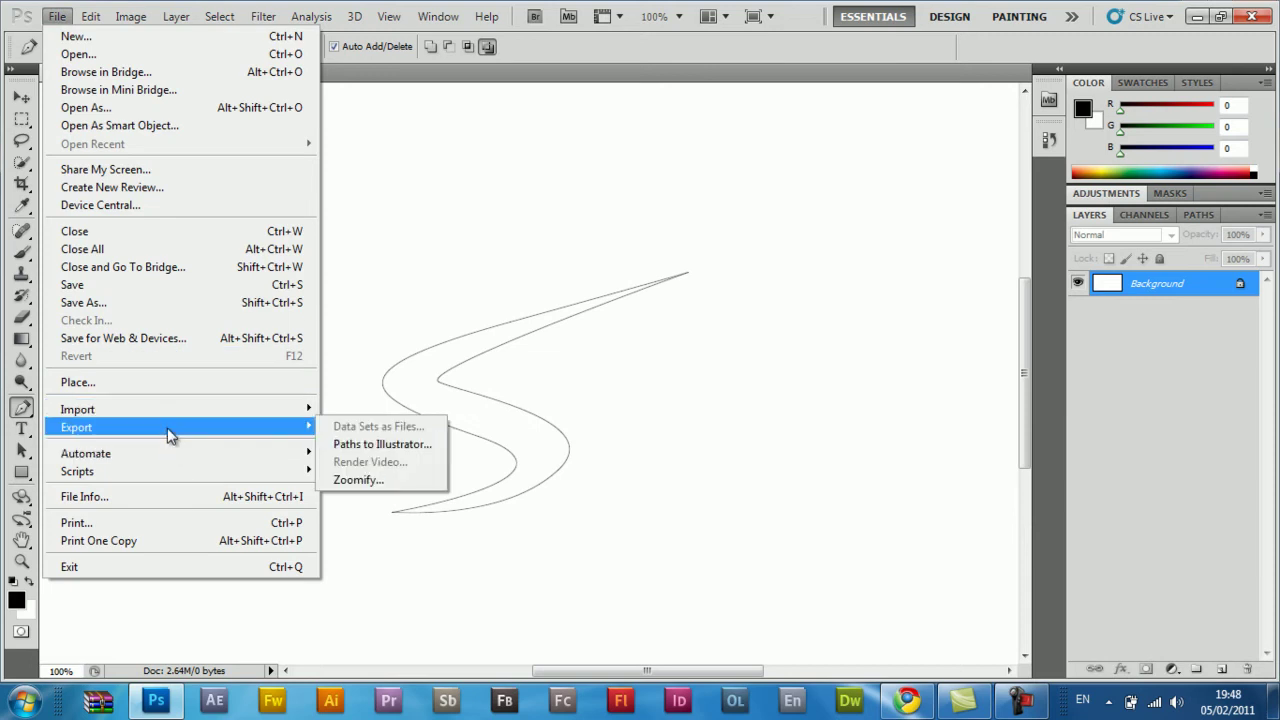
{"action": "left_click", "coordinate": [390, 446]}
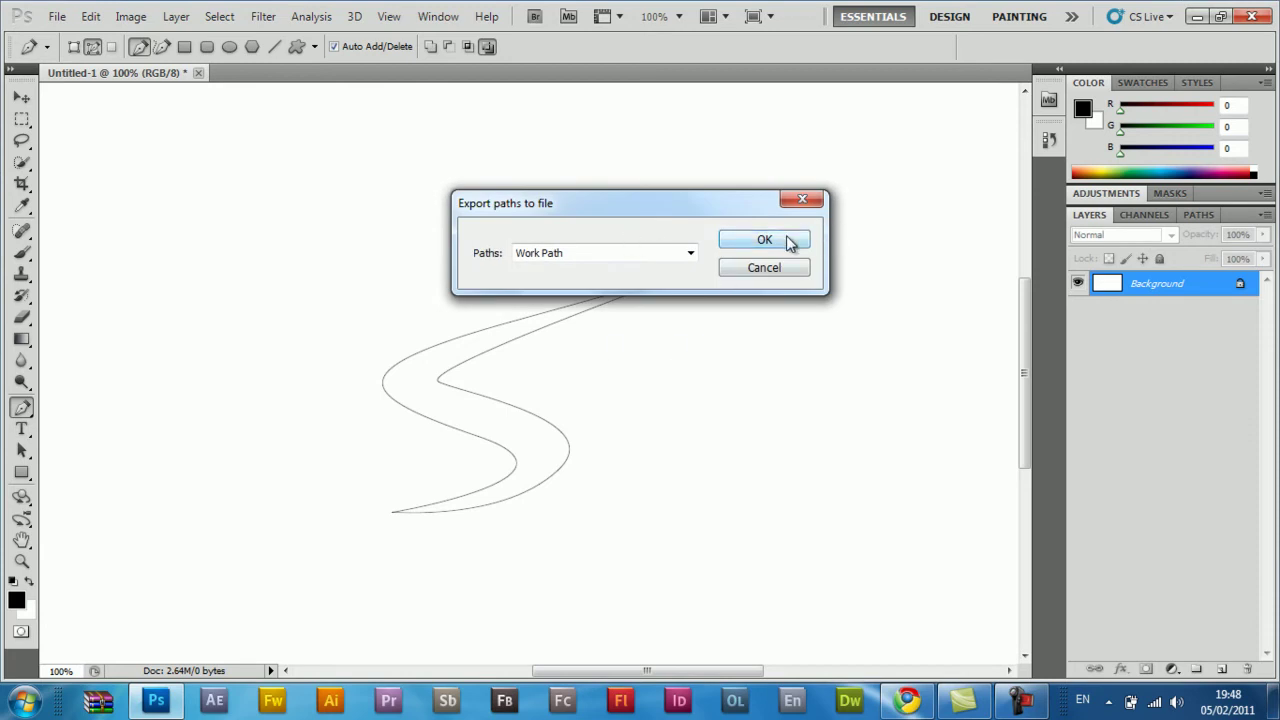
{"action": "left_click", "coordinate": [690, 254]}
{"action": "left_click", "coordinate": [690, 254]}
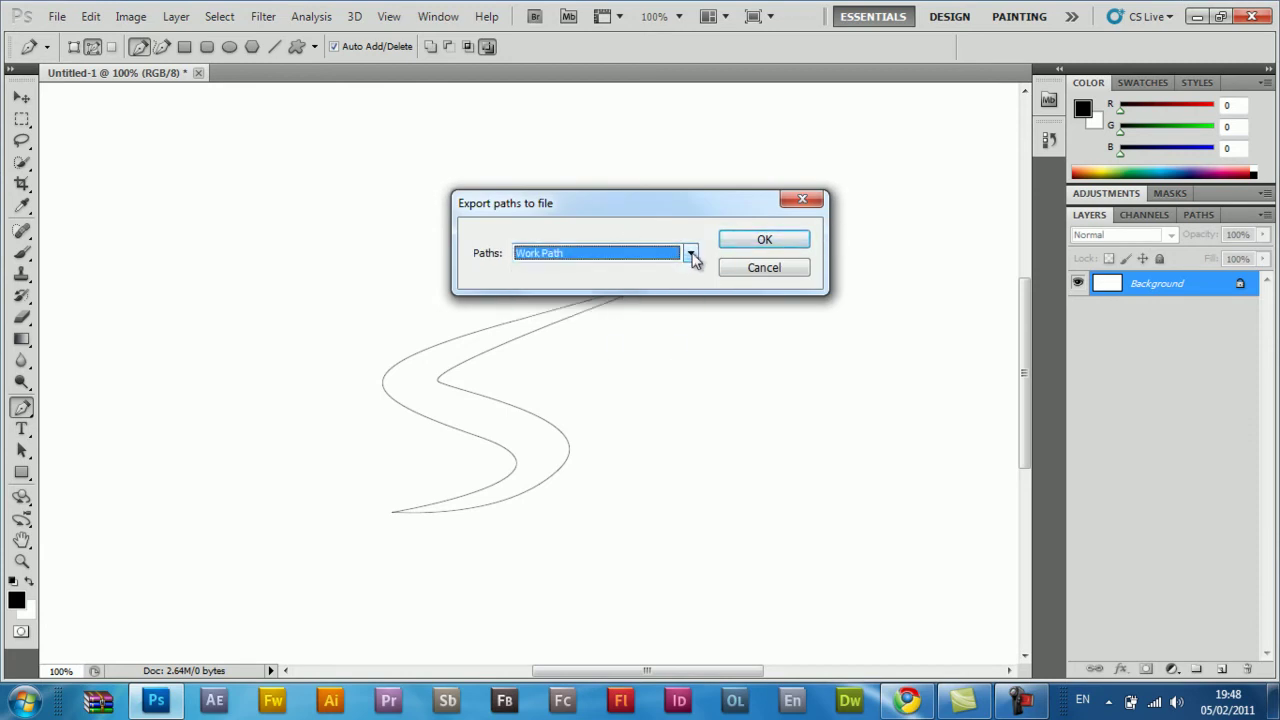
{"action": "left_click", "coordinate": [807, 246]}
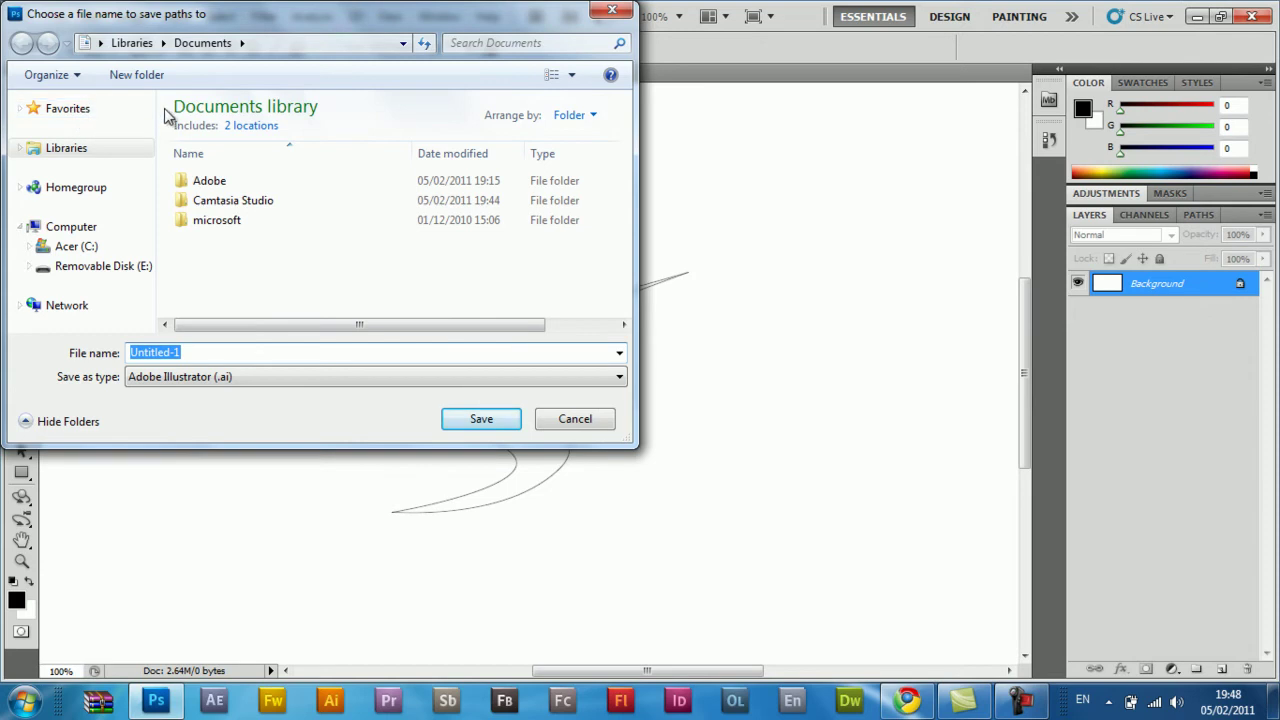
- Save the exported path to the Desktop as an Adobe Illustrator (.ai) file named S
{"action": "left_click", "coordinate": [19, 147]}
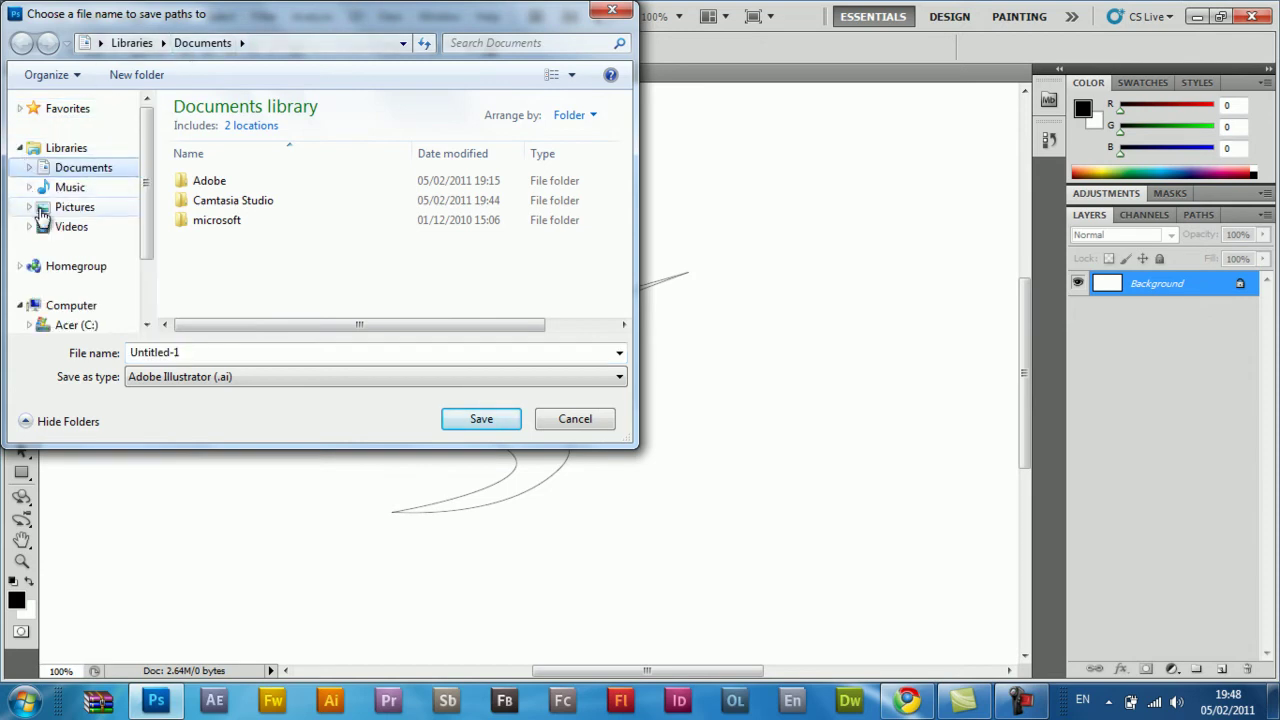
{"action": "left_click", "coordinate": [100, 43]}
{"action": "left_click", "coordinate": [102, 65]}
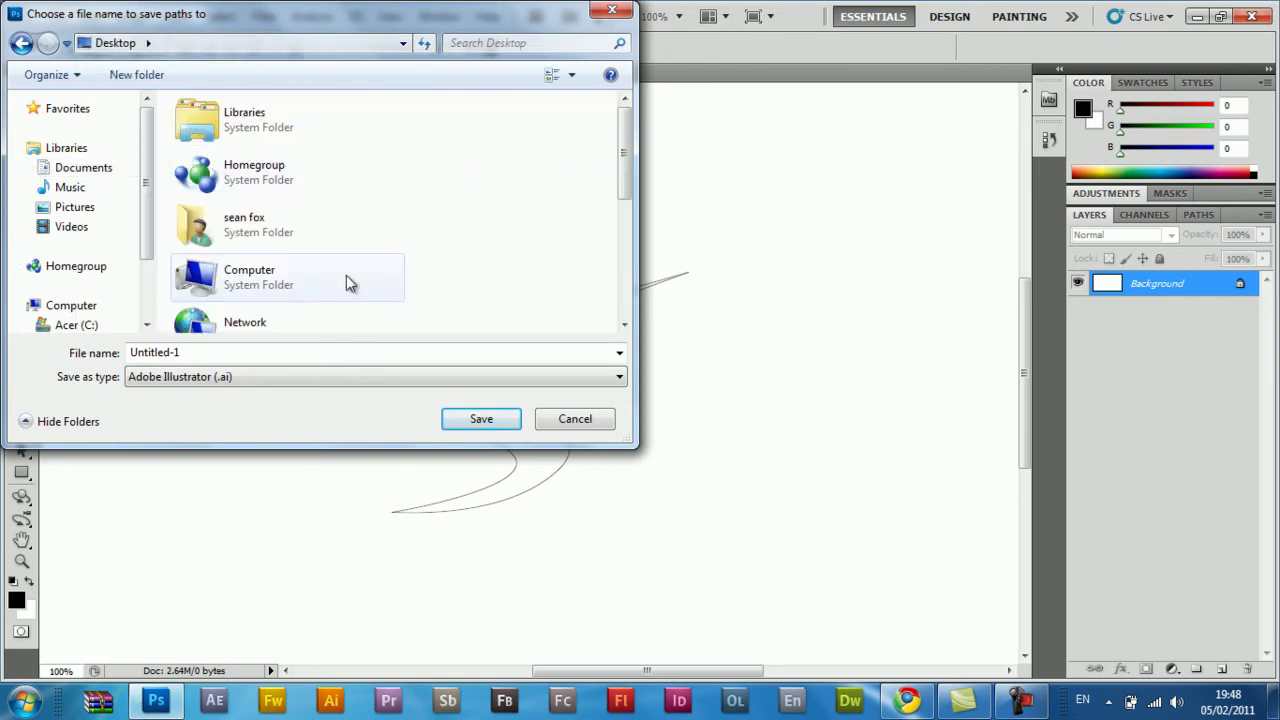
{"action": "left_click_drag", "start_coordinate": [622, 150], "coordinate": [628, 315]}
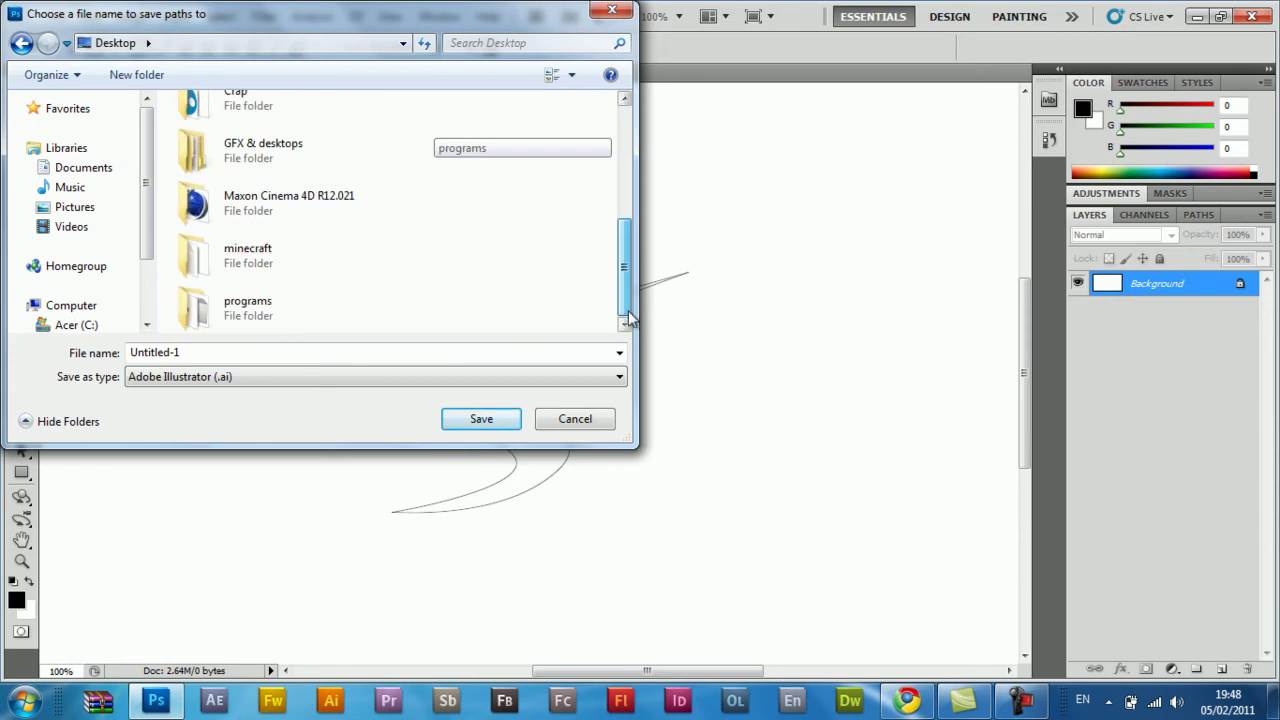
{"action": "left_click", "coordinate": [477, 354]}
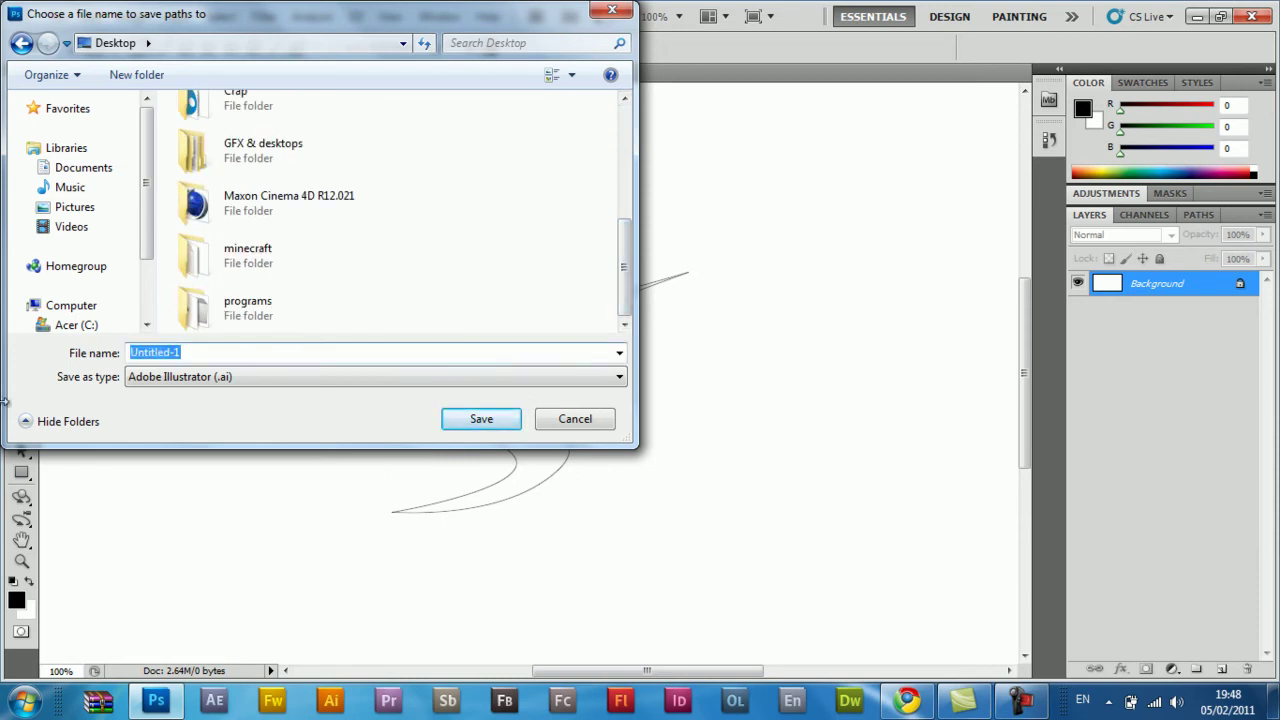
{"action": "key", "text": "Caps_Lock"}
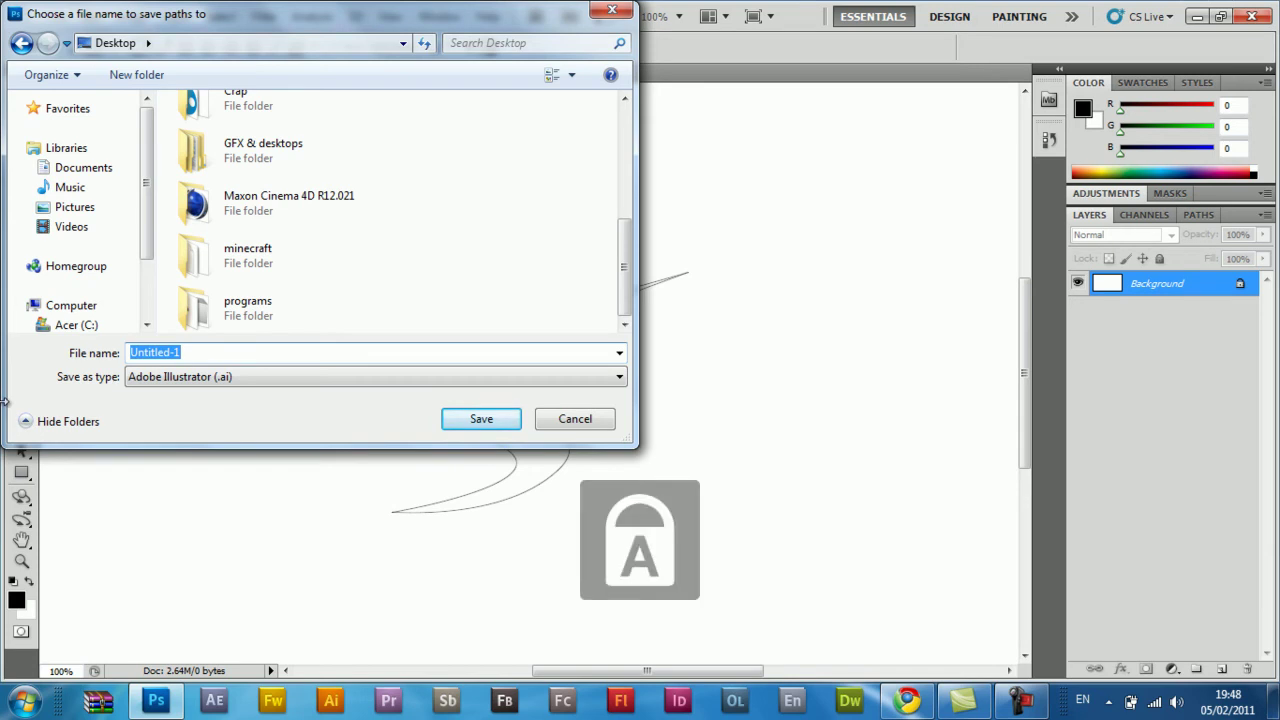
{"action": "type", "text": "S"}
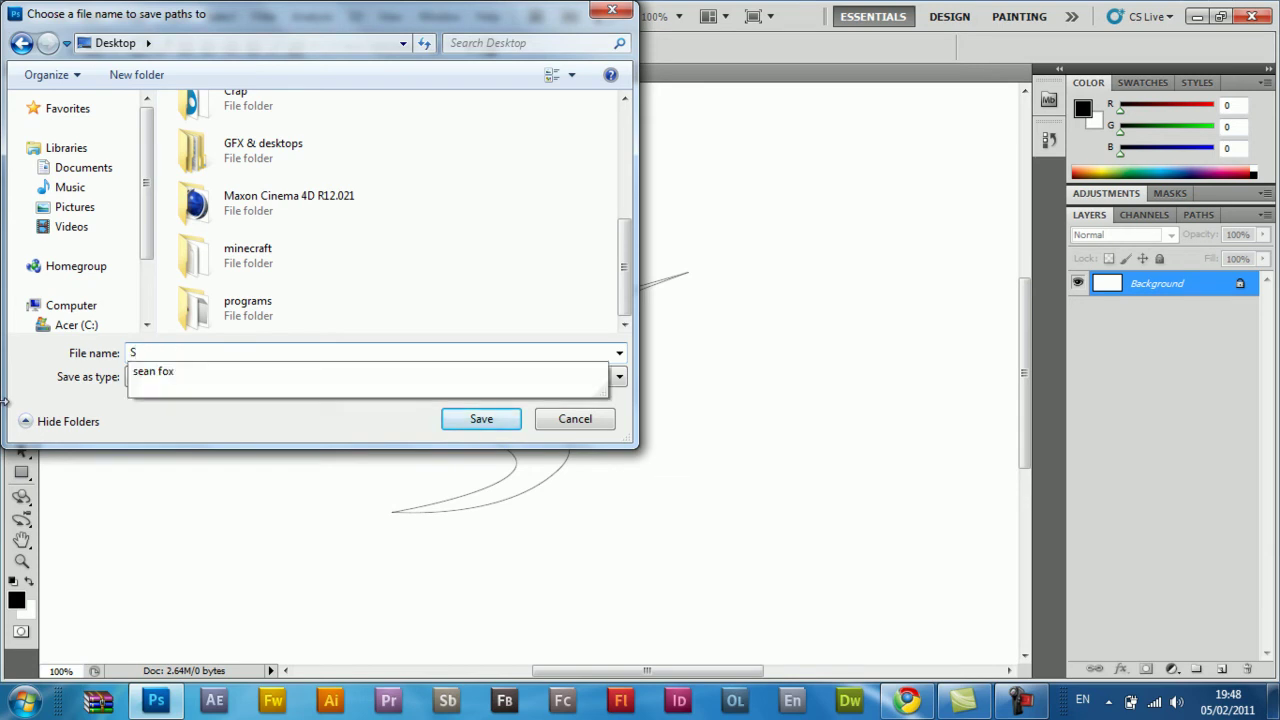
{"action": "key", "text": "Caps_Lock"}
{"action": "left_click", "coordinate": [487, 424]}
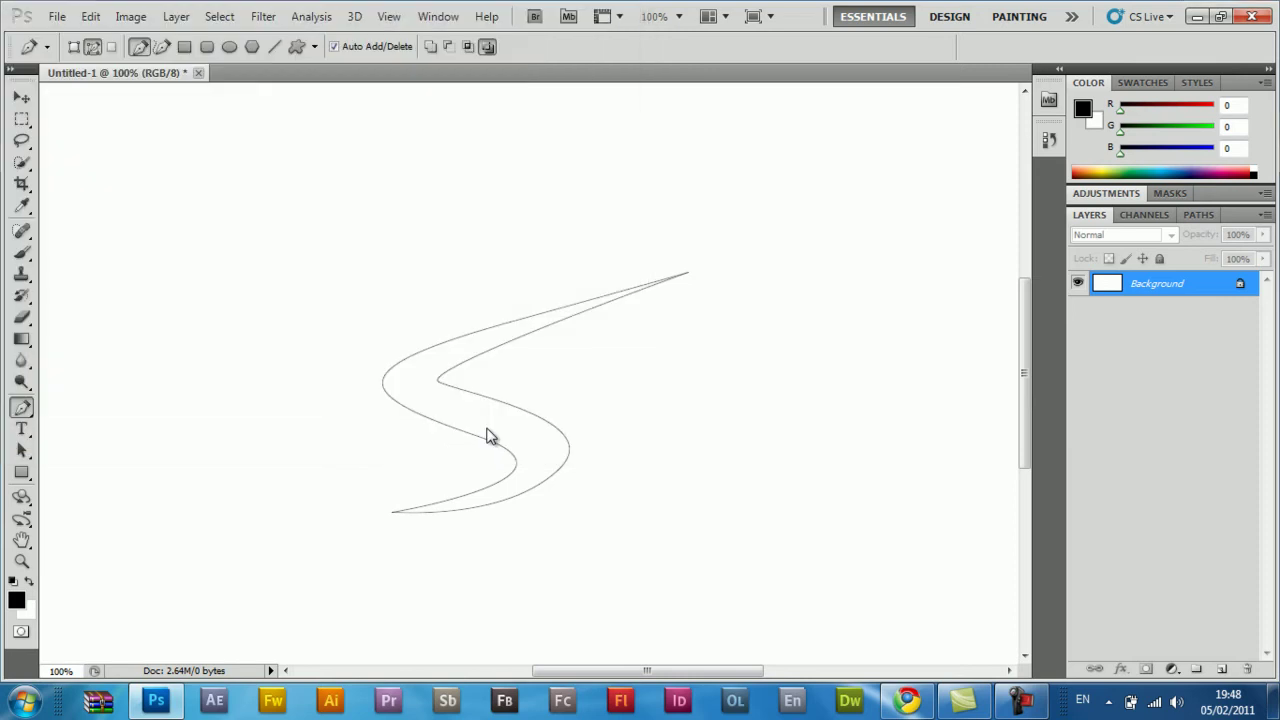
- Switch to the Windows desktop, where the exported S file is stored
{"action": "left_click", "coordinate": [1196, 18]}
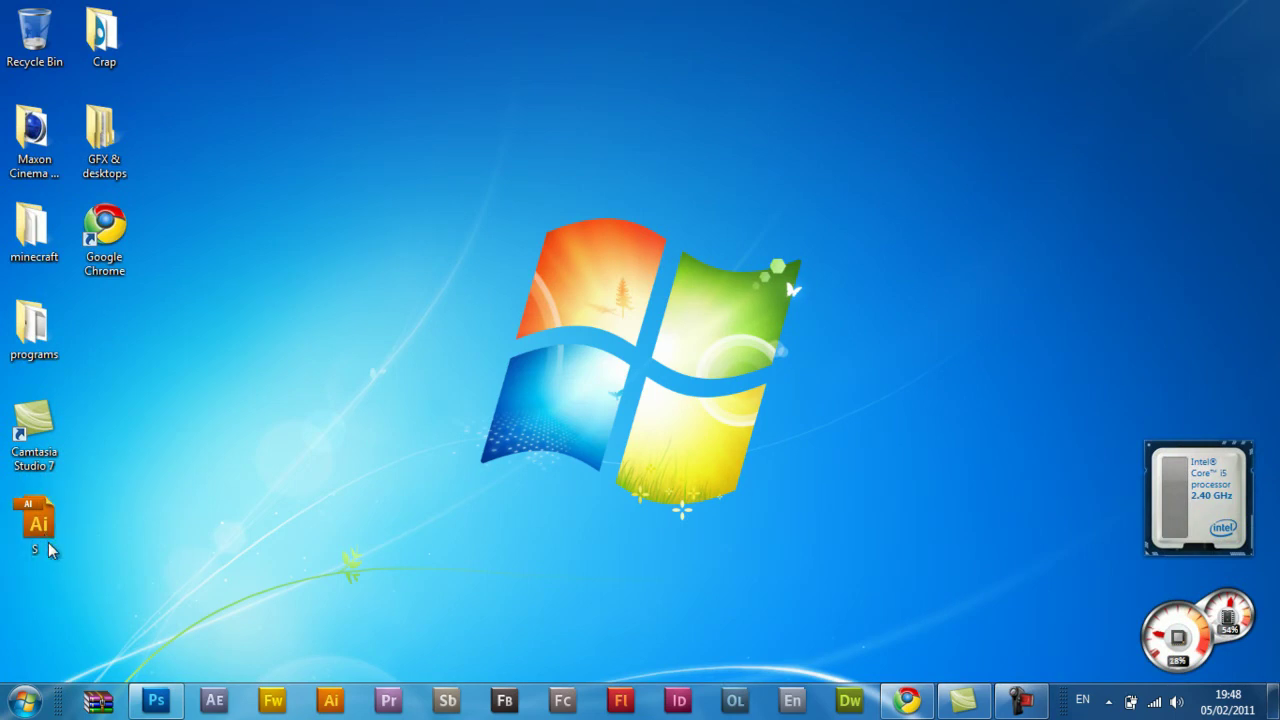
{"action": "left_click", "coordinate": [27, 703]}
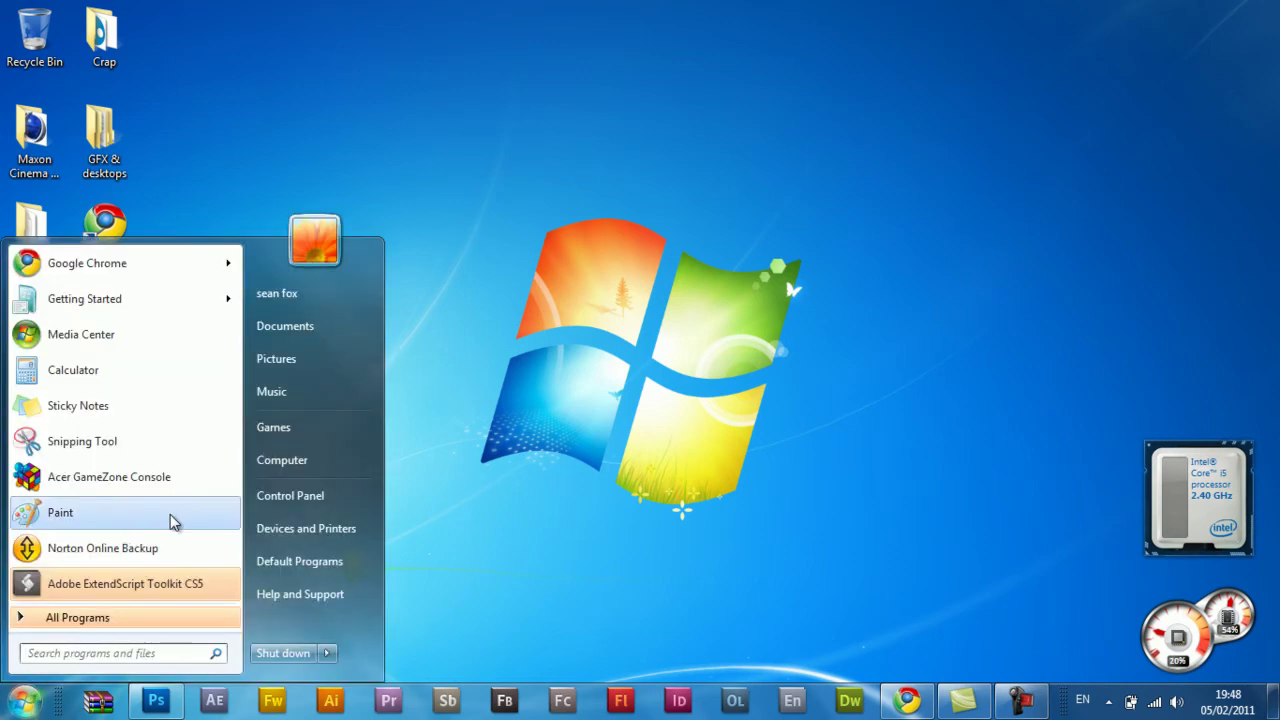
{"action": "left_click", "coordinate": [432, 148]}
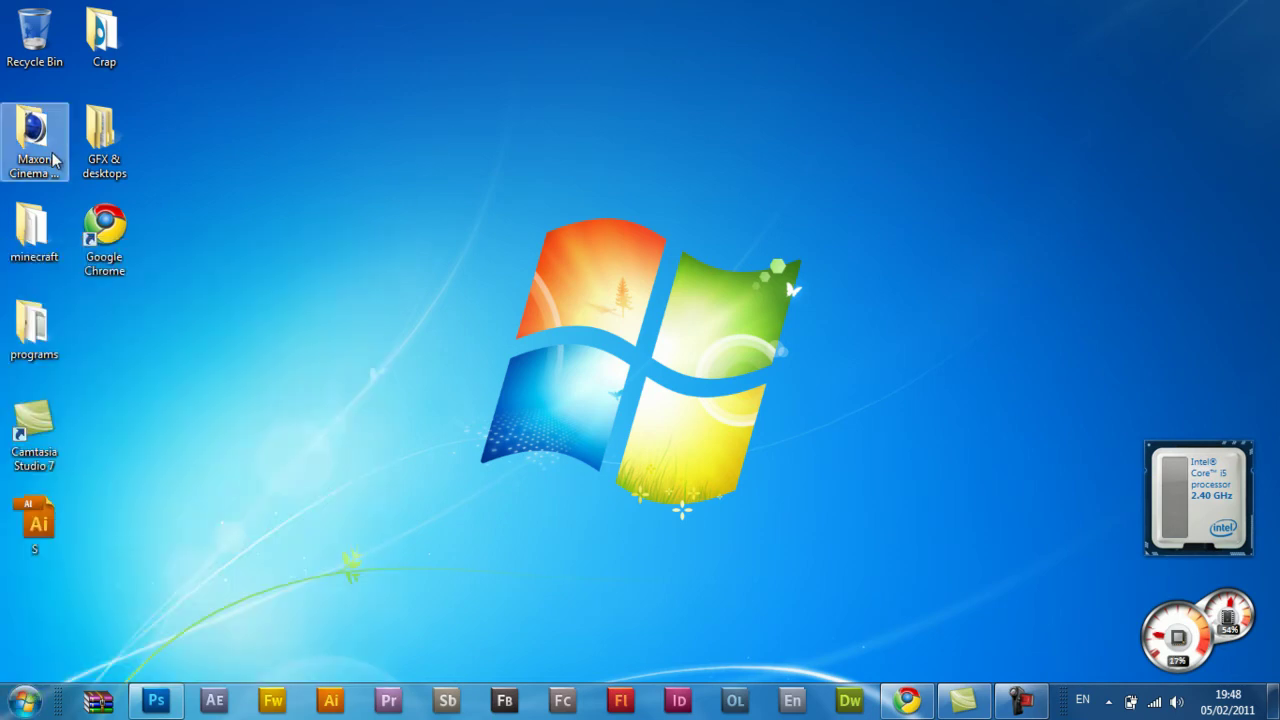
- Move the CINEMA 4D application from the CINEMA 4D R11.5 folder inside programs to the desktop, and close the folder window
{"action": "double_click", "coordinate": [36, 322]}
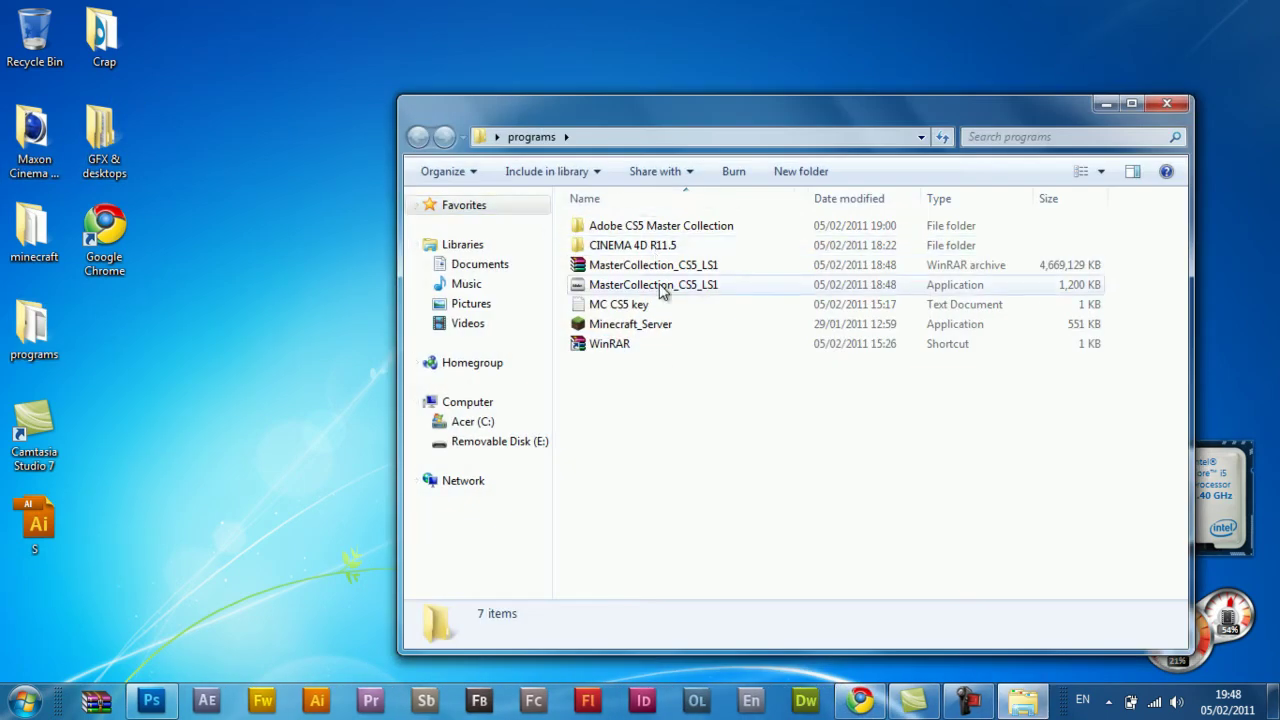
{"action": "double_click", "coordinate": [655, 246]}
{"action": "left_click_drag", "start_coordinate": [612, 343], "coordinate": [110, 388]}
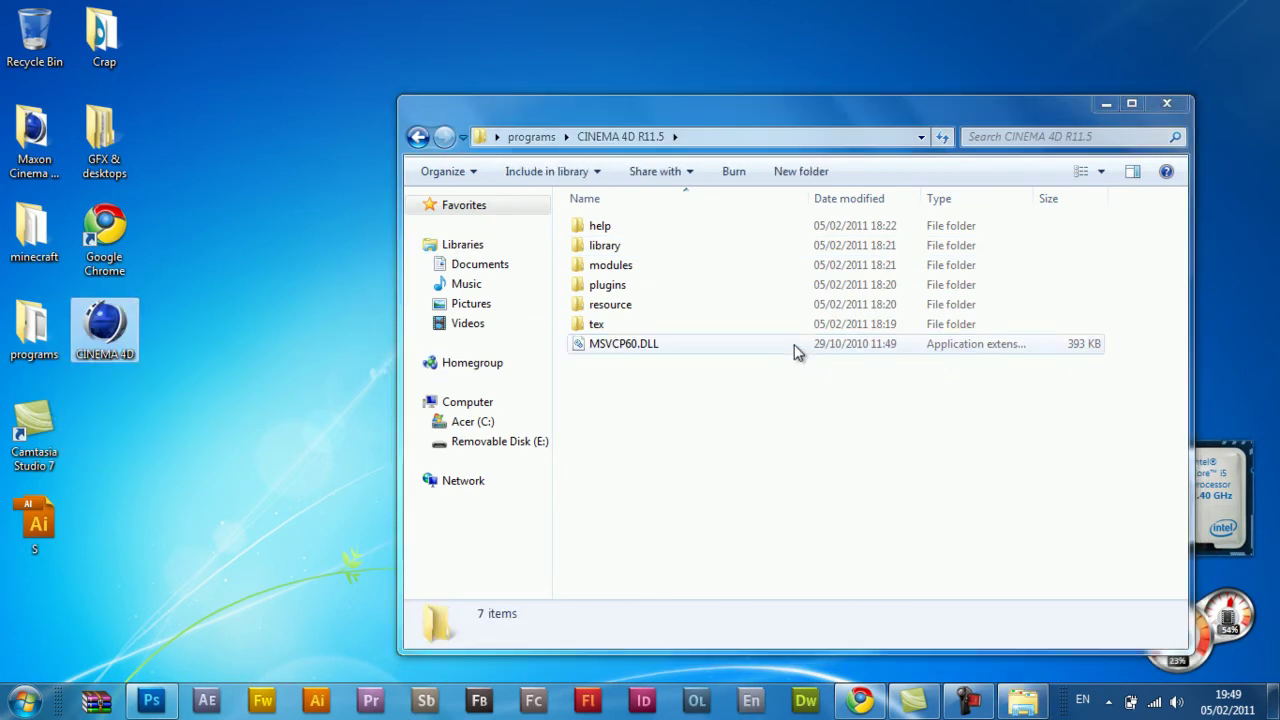
{"action": "left_click", "coordinate": [1167, 105]}
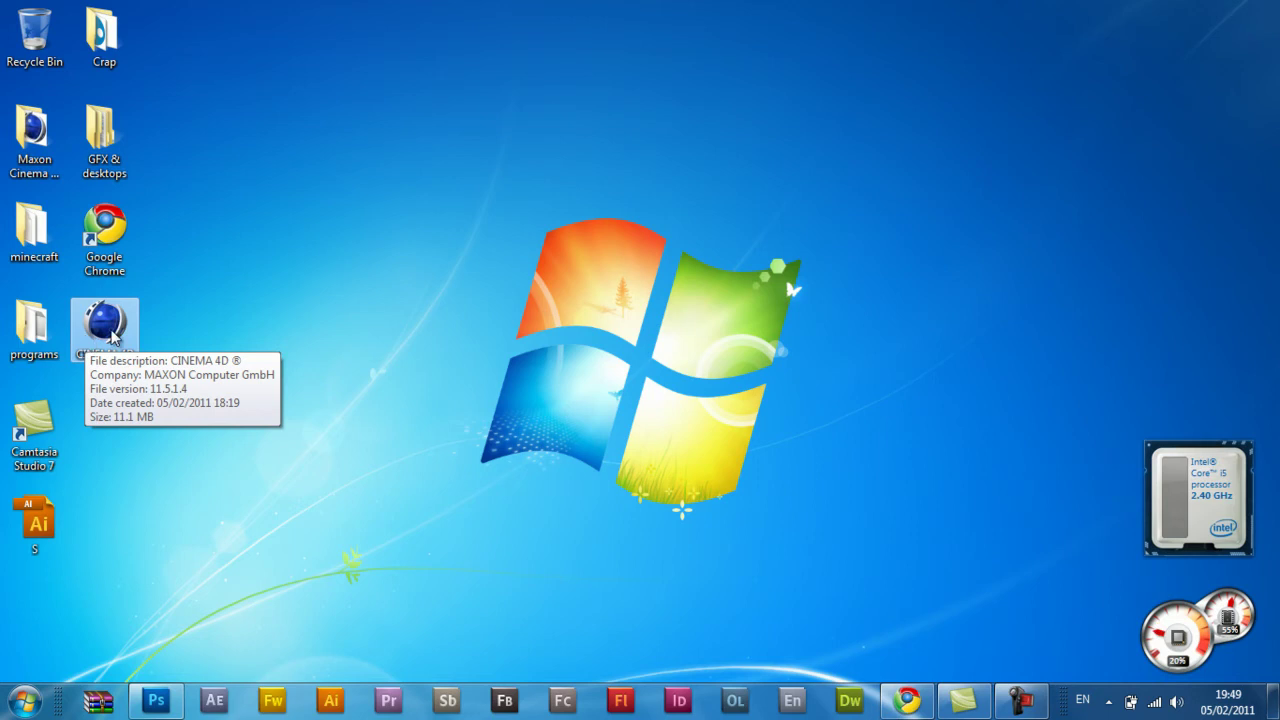
- Launch CINEMA 4D from the desktop and dismiss the MAXON Online Updater without installing updates
{"action": "double_click", "coordinate": [112, 338]}
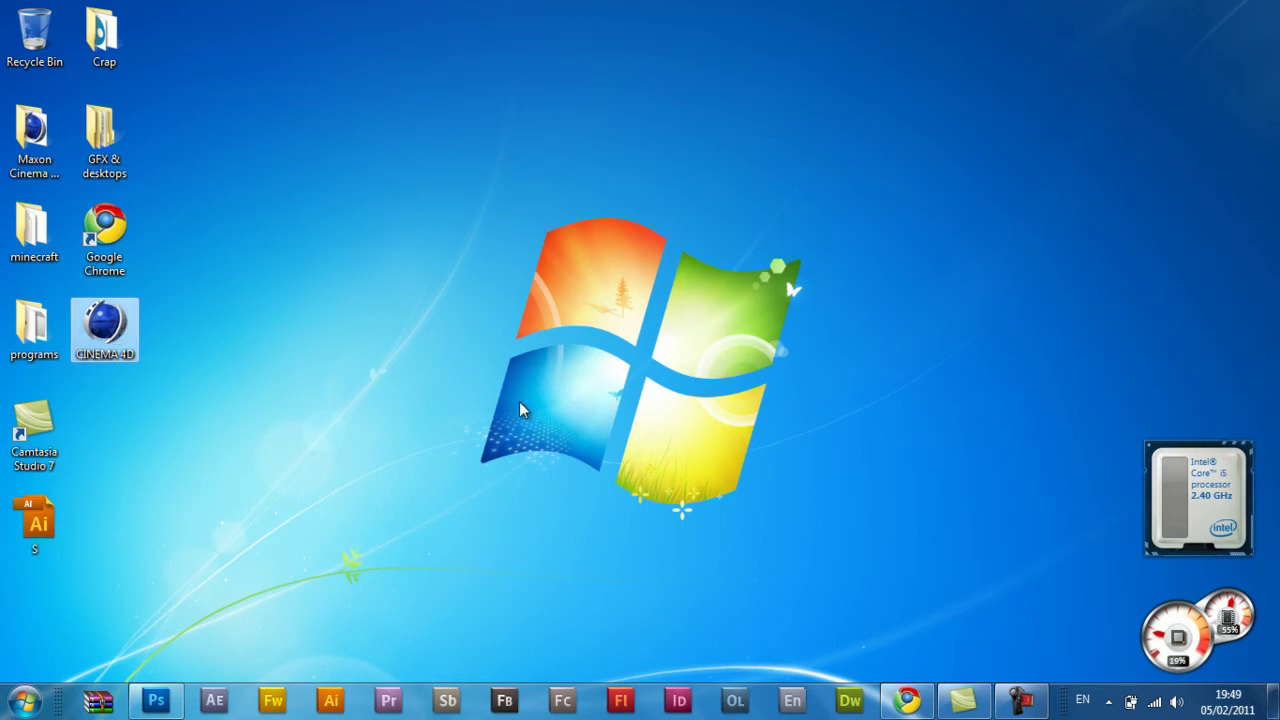
{"action": "left_click", "coordinate": [1020, 700]}
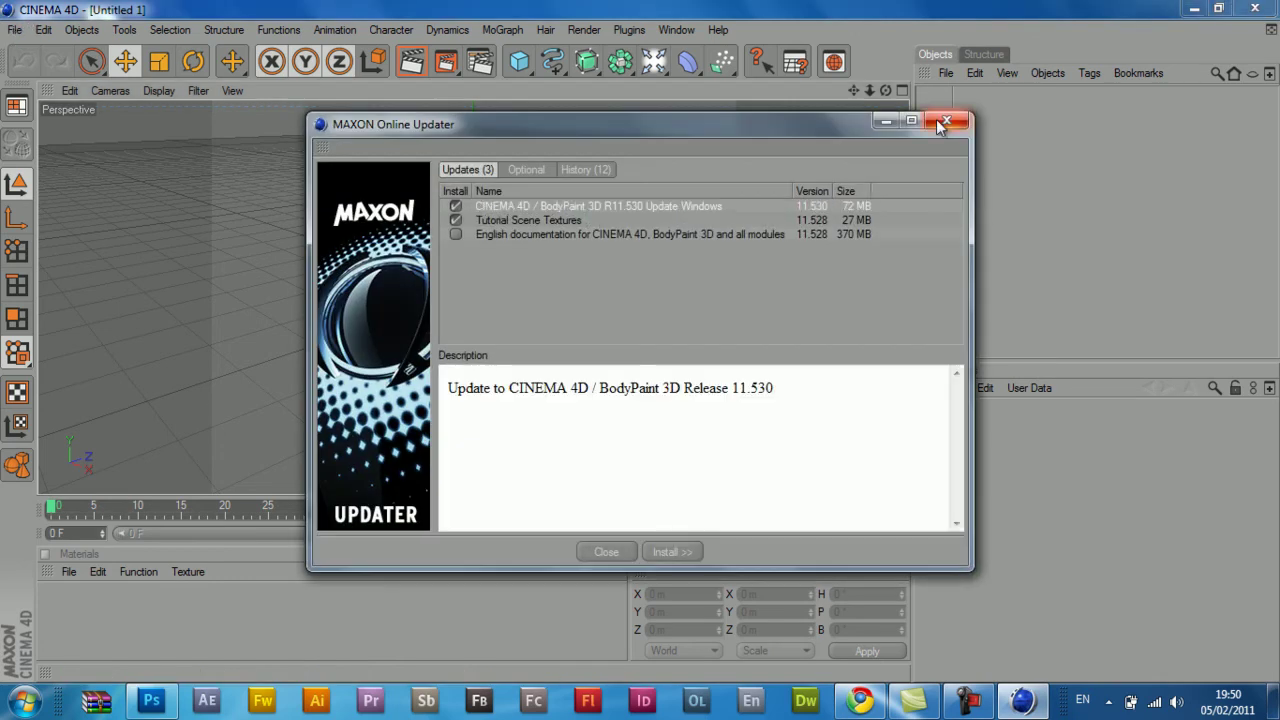
{"action": "left_click", "coordinate": [946, 121]}
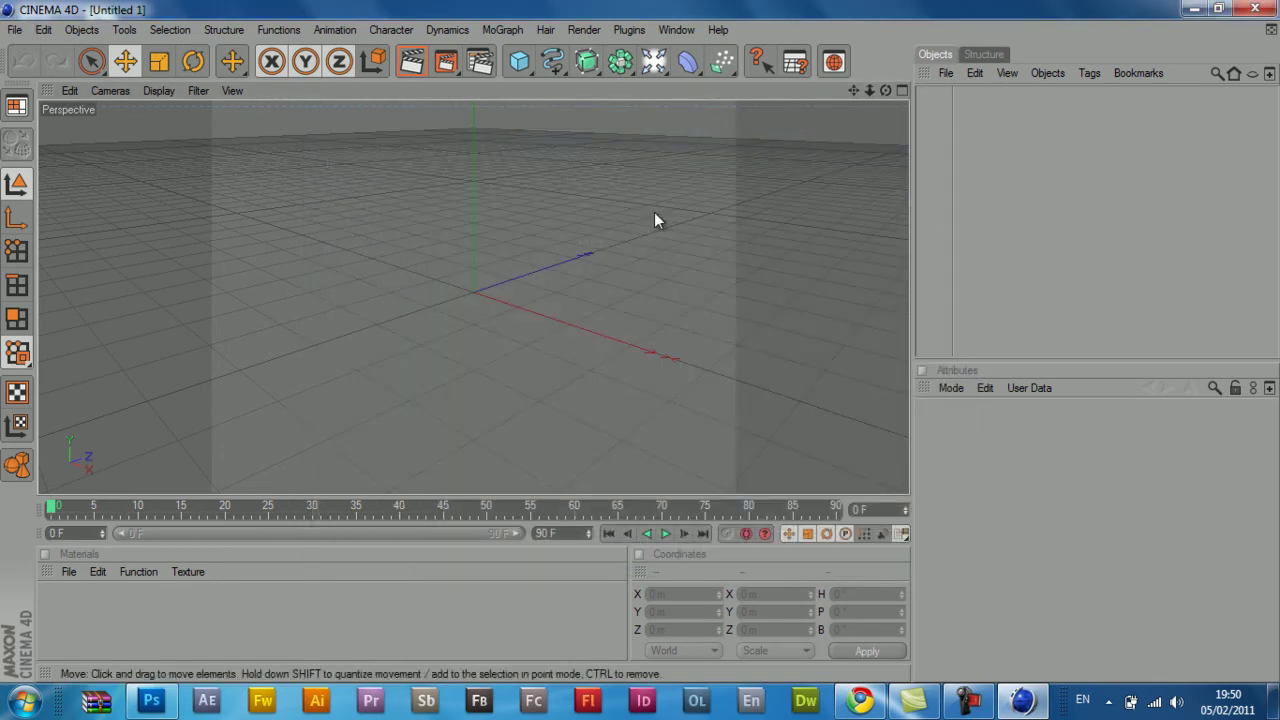
- Open the S Illustrator file from the Desktop, importing it at scale 1 with Connect Splines enabled
{"action": "left_click", "coordinate": [14, 30]}
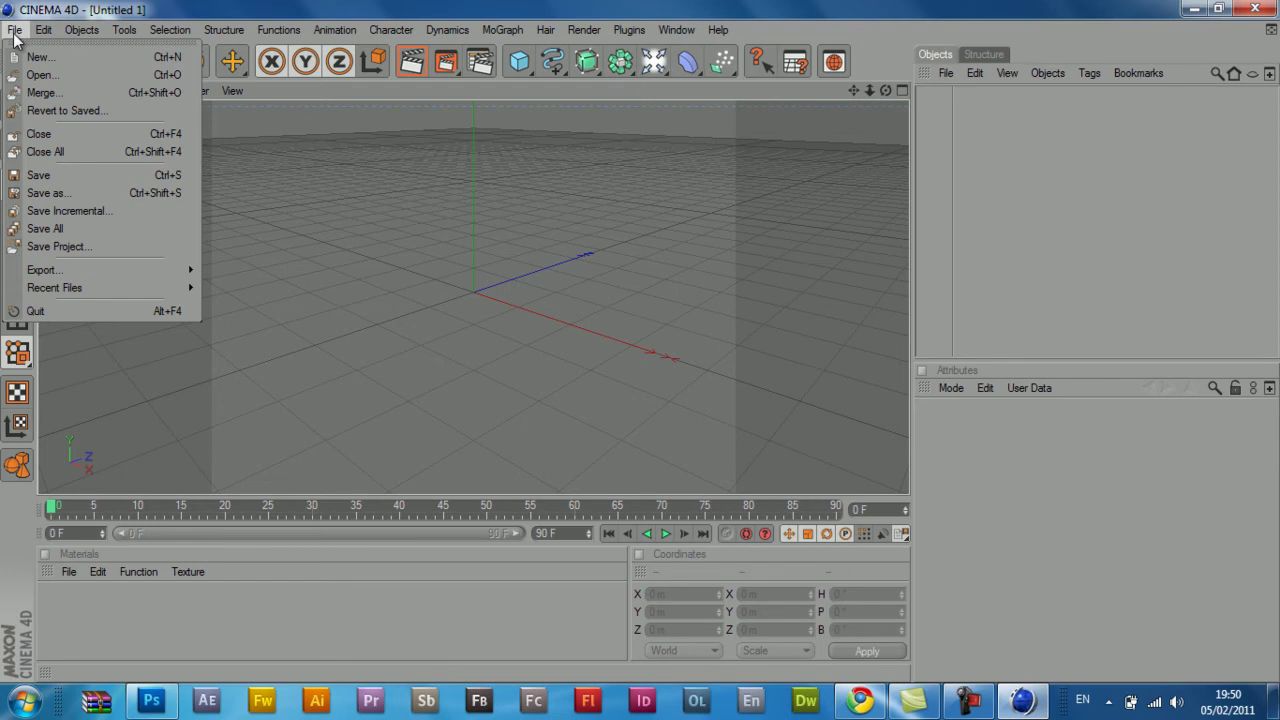
{"action": "left_click", "coordinate": [49, 80]}
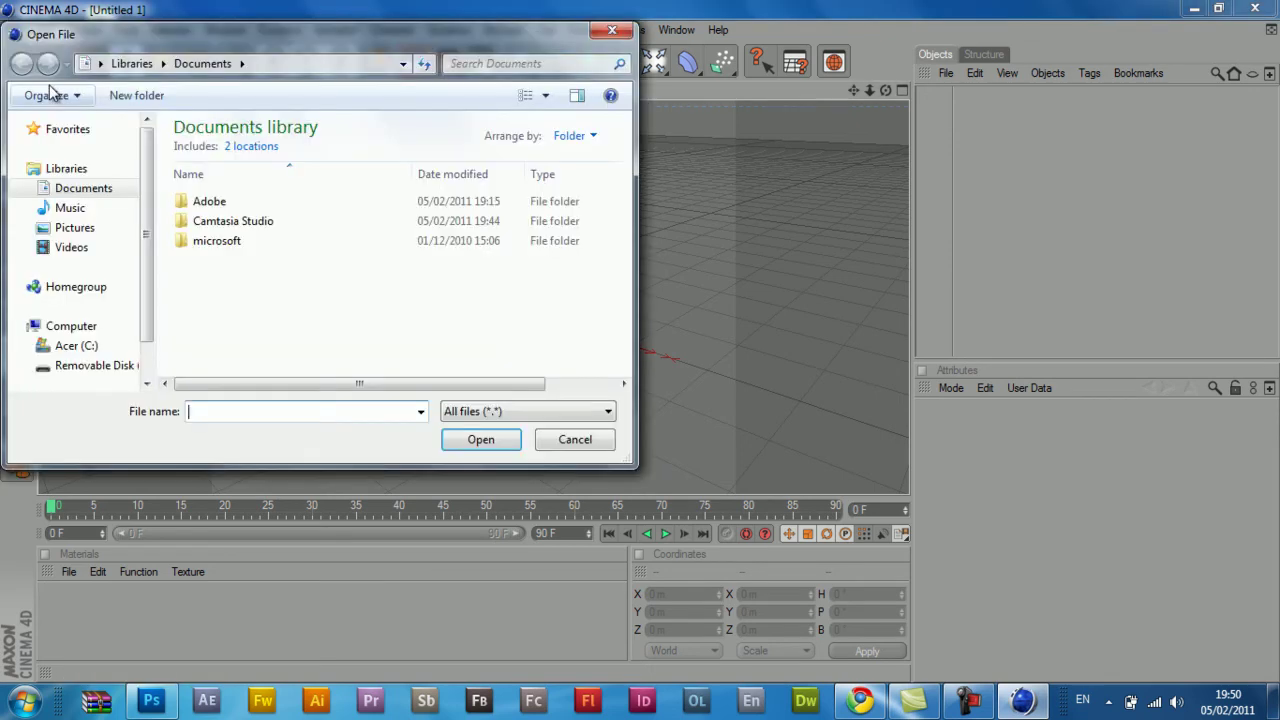
{"action": "left_click", "coordinate": [86, 64]}
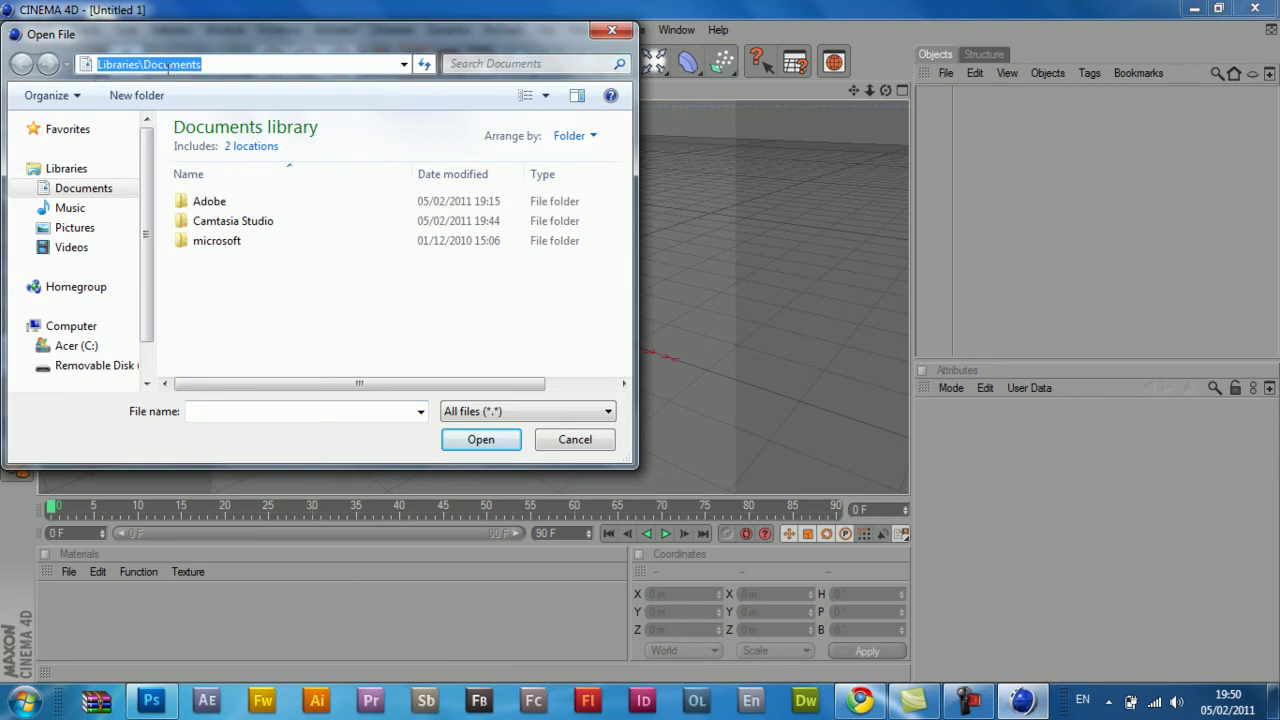
{"action": "type", "text": "desk"}
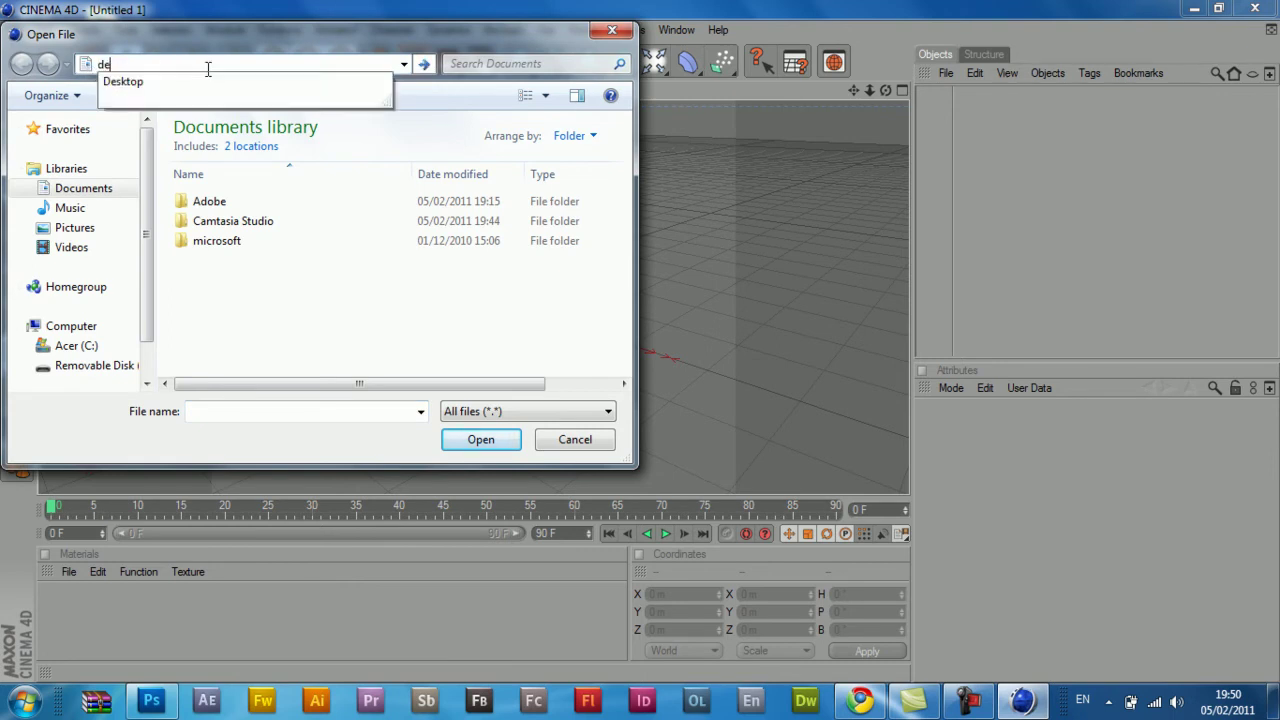
{"action": "left_click", "coordinate": [118, 81]}
{"action": "left_click_drag", "start_coordinate": [625, 190], "coordinate": [642, 349]}
{"action": "left_click", "coordinate": [240, 366]}
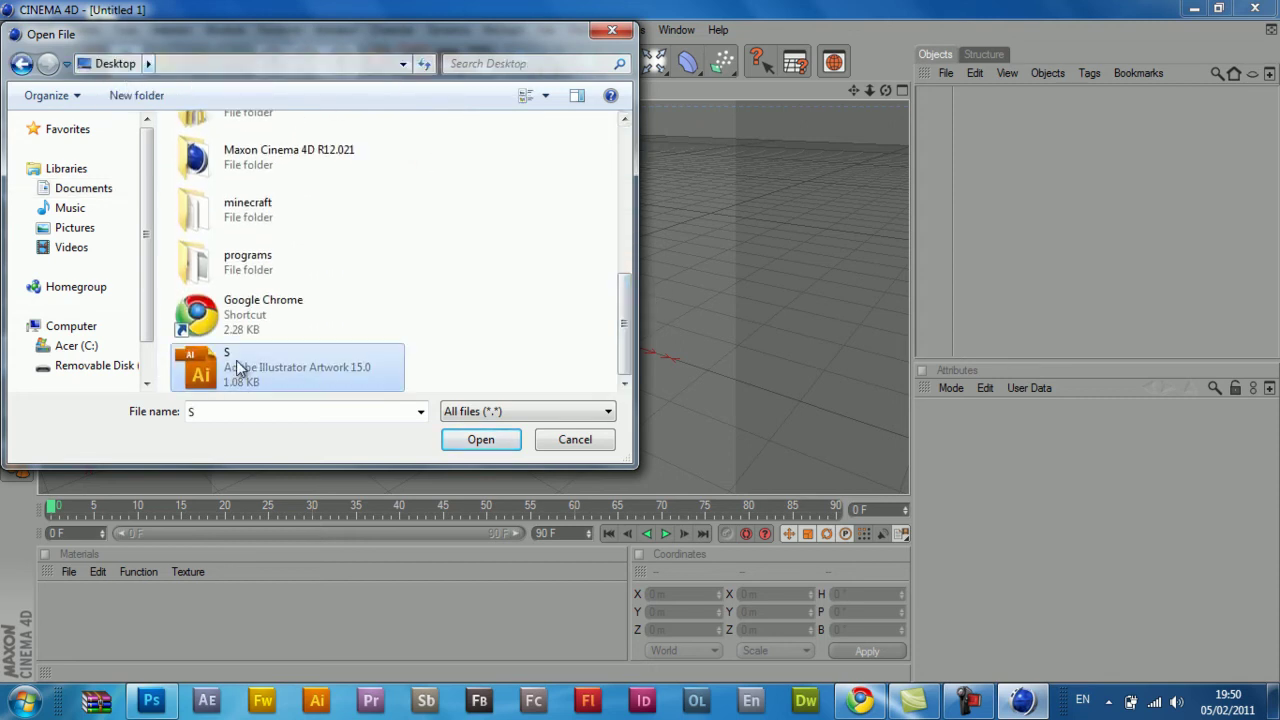
{"action": "left_click", "coordinate": [476, 441]}
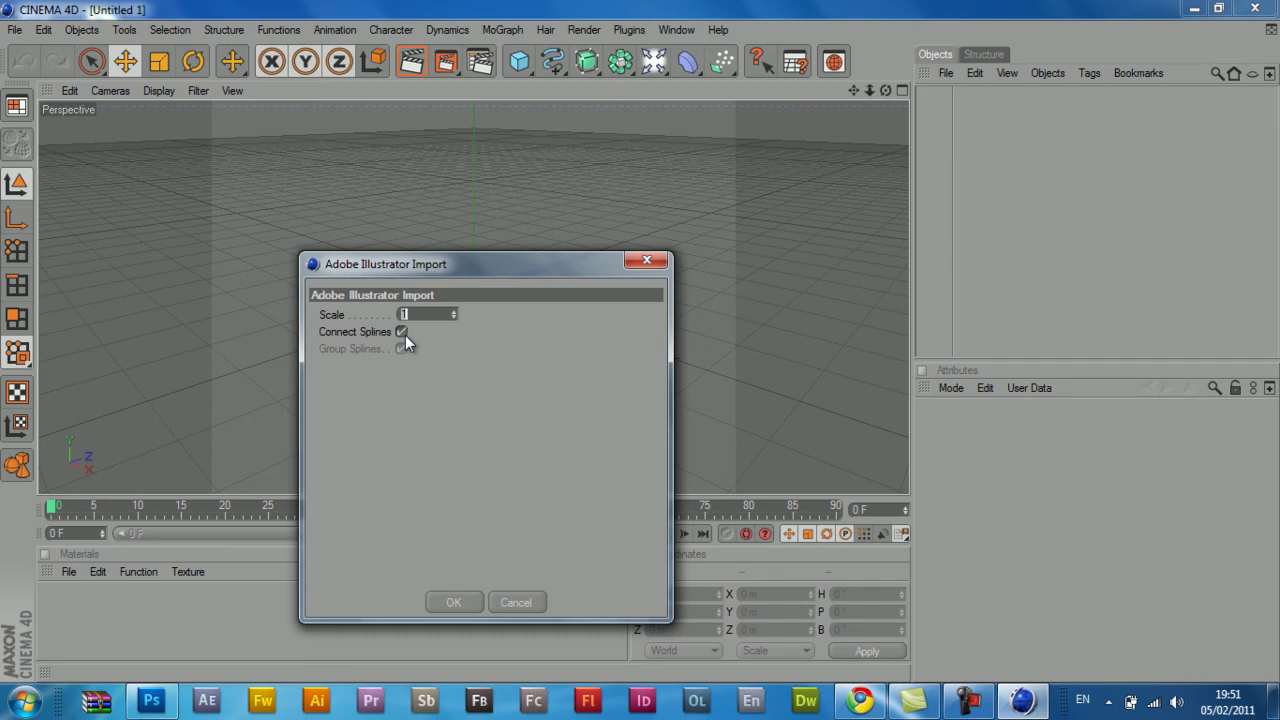
{"action": "left_click", "coordinate": [453, 604]}
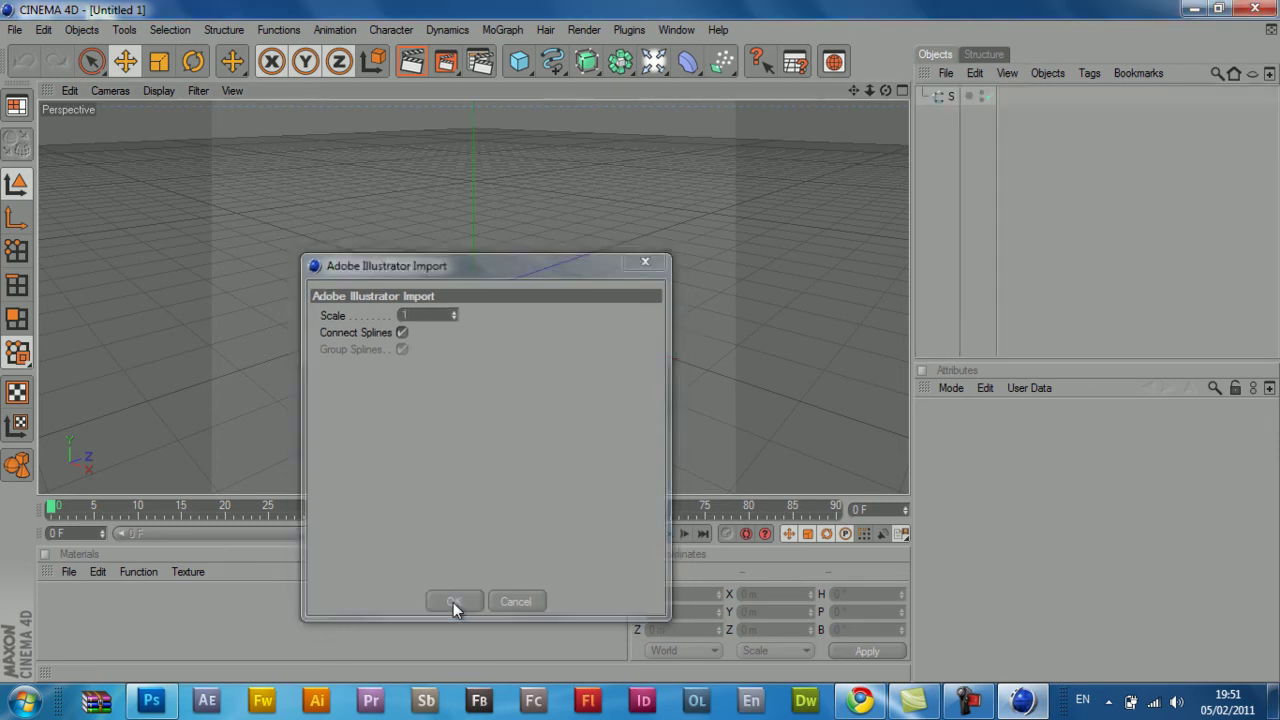
- Set the S spline's X and Y position to 0 m
{"action": "left_click_drag", "start_coordinate": [885, 90], "coordinate": [638, 342]}
{"action": "left_click", "coordinate": [952, 97]}
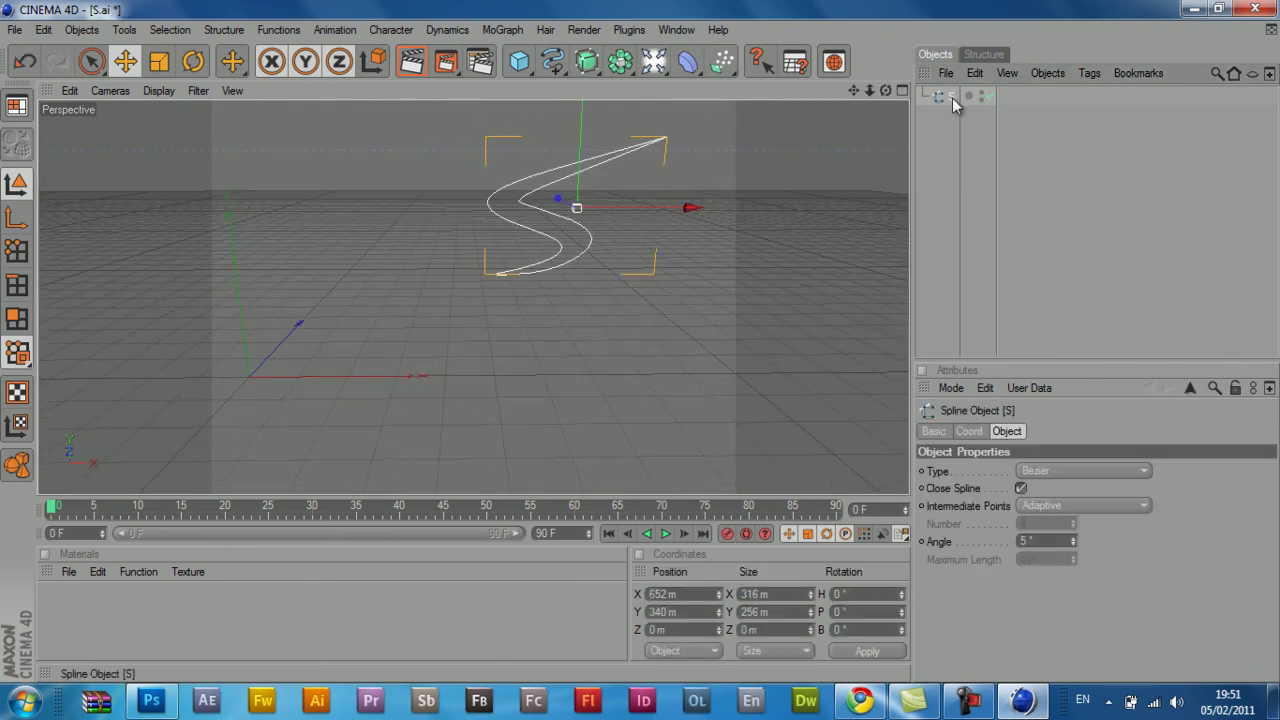
{"action": "double_click", "coordinate": [668, 594]}
{"action": "type", "text": "0"}
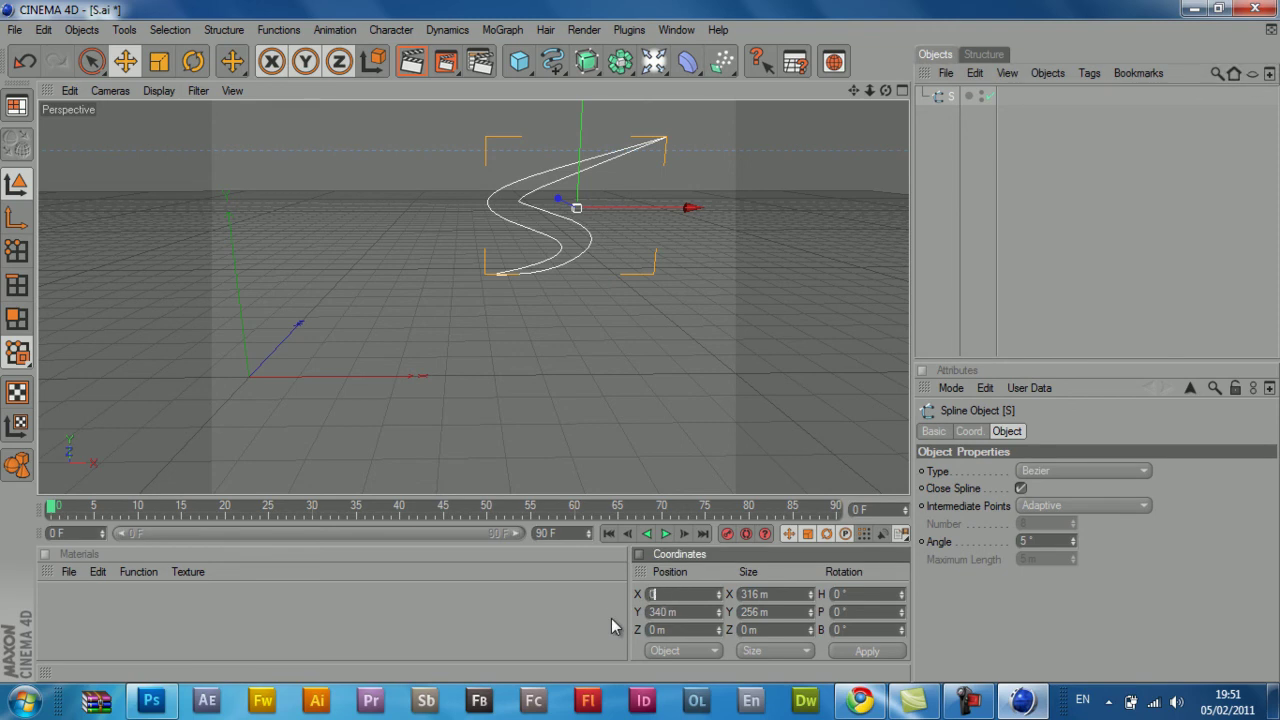
{"action": "key", "text": "Tab"}
{"action": "type", "text": "0"}
{"action": "left_click", "coordinate": [869, 651]}
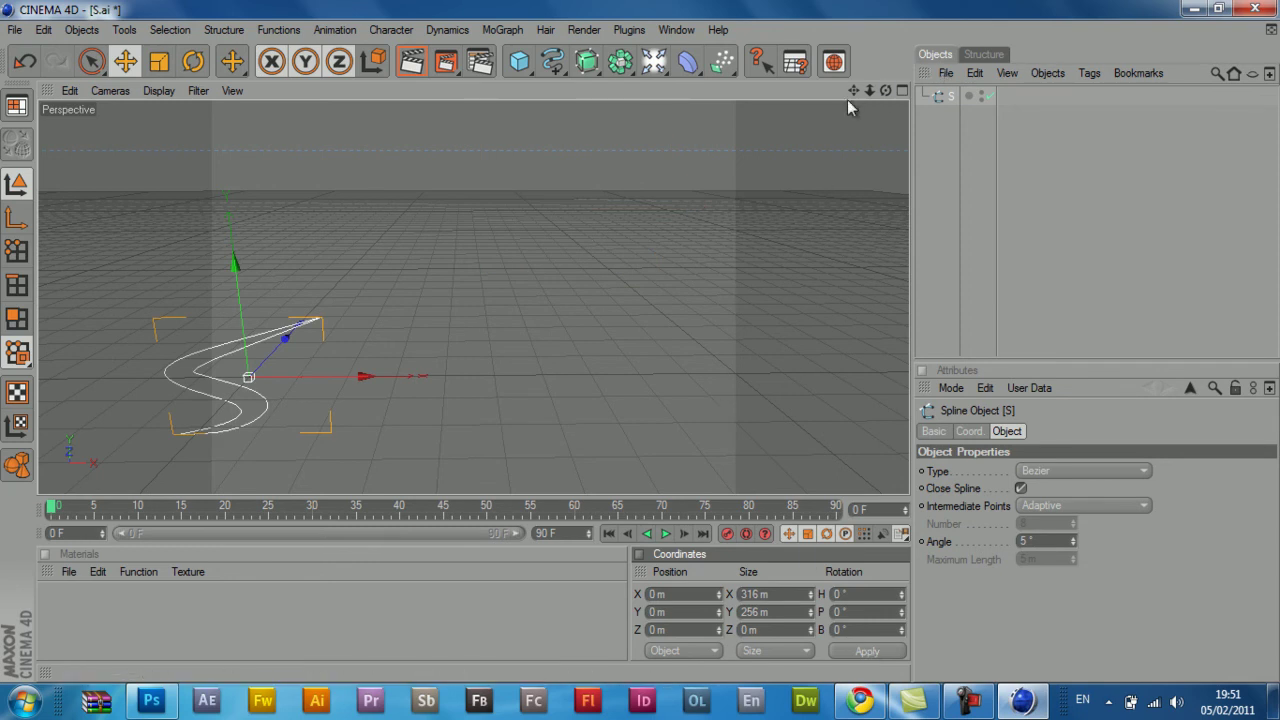
- Add an Extrude NURBS object and make the S spline its child
{"action": "left_click_drag", "start_coordinate": [853, 90], "coordinate": [637, 343]}
{"action": "scroll", "coordinate": [655, 355], "scroll_direction": "up", "scroll_amount": 3}
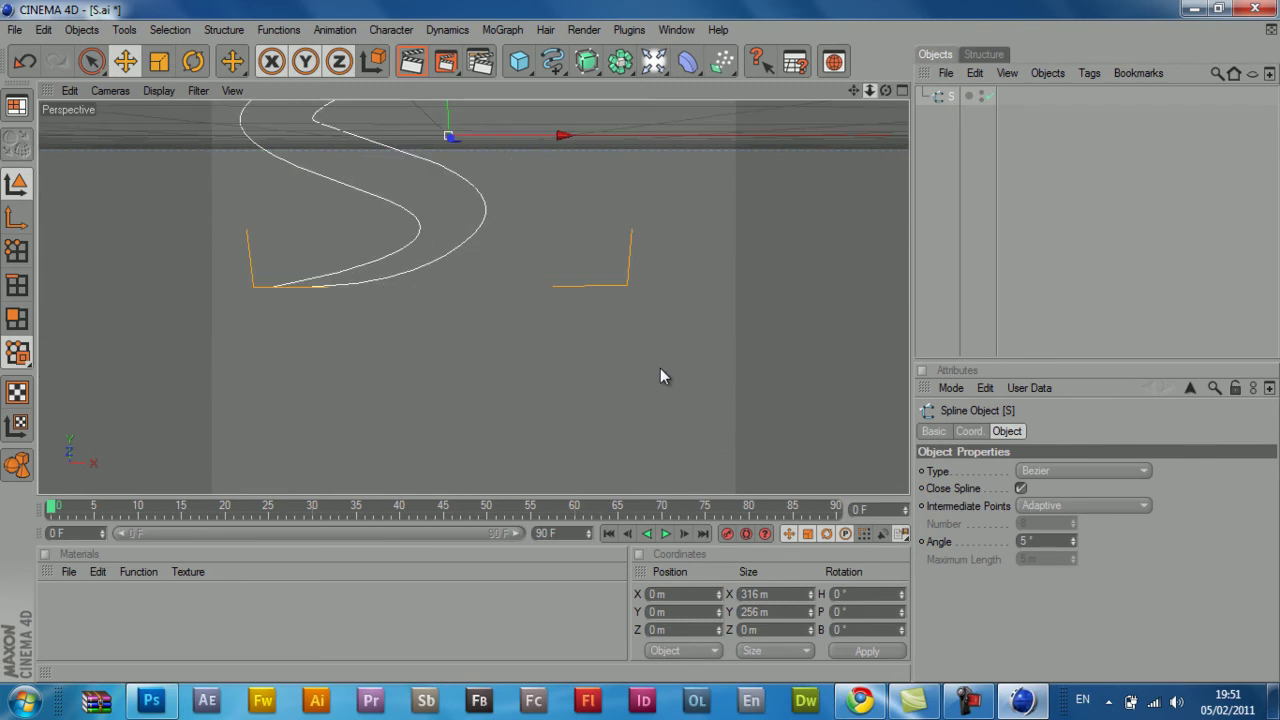
{"action": "left_click_drag", "start_coordinate": [867, 89], "coordinate": [640, 342]}
{"action": "scroll", "coordinate": [640, 342], "scroll_direction": "up", "scroll_amount": 3}
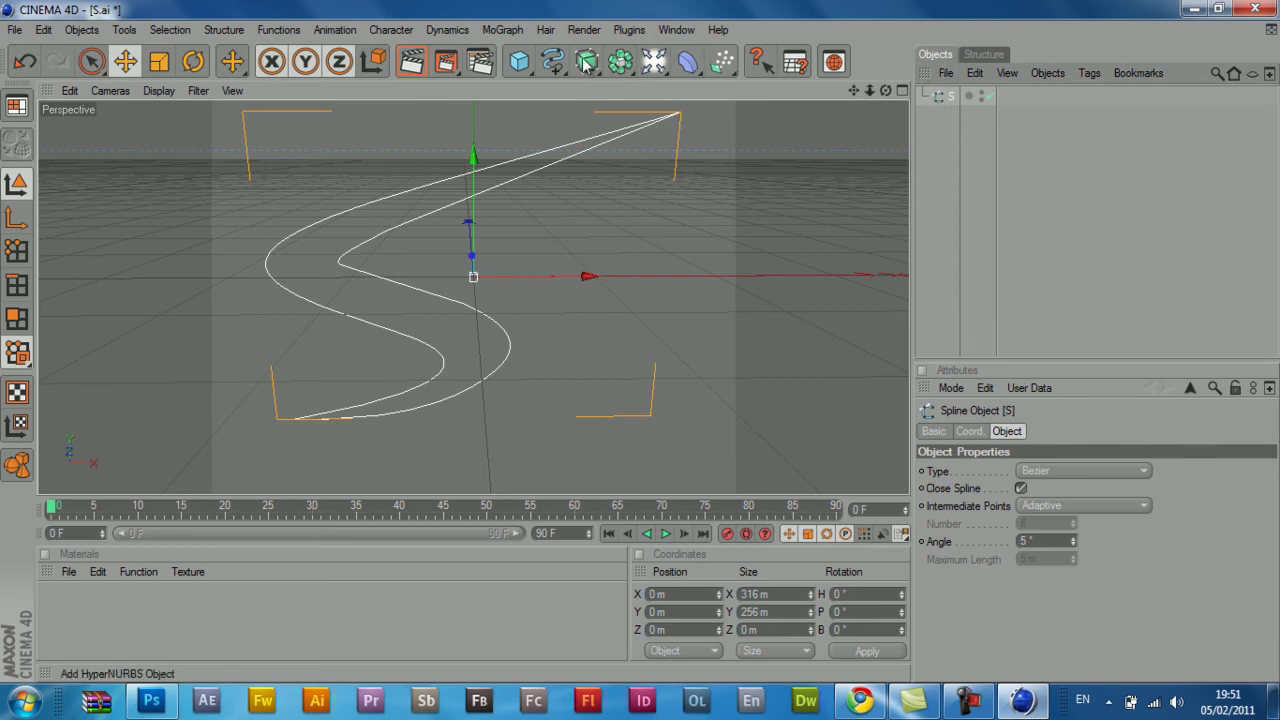
{"action": "left_click_drag", "start_coordinate": [588, 62], "coordinate": [751, 89]}
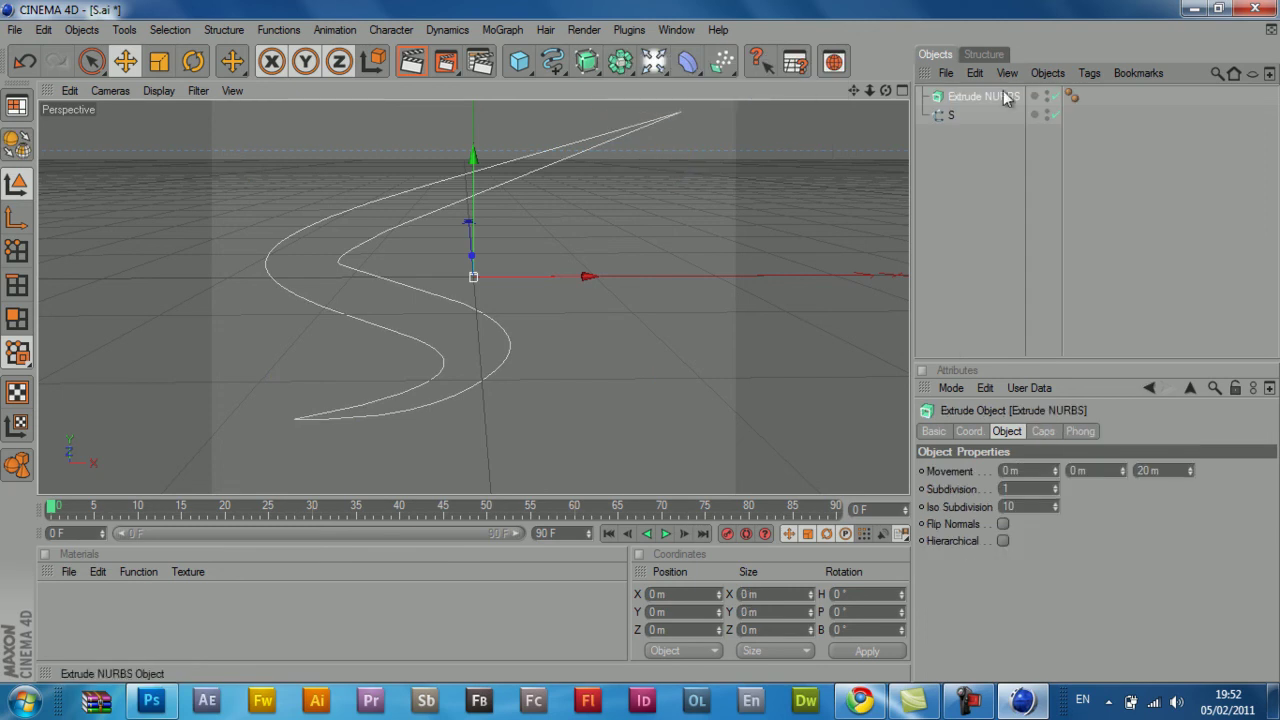
{"action": "left_click", "coordinate": [954, 115]}
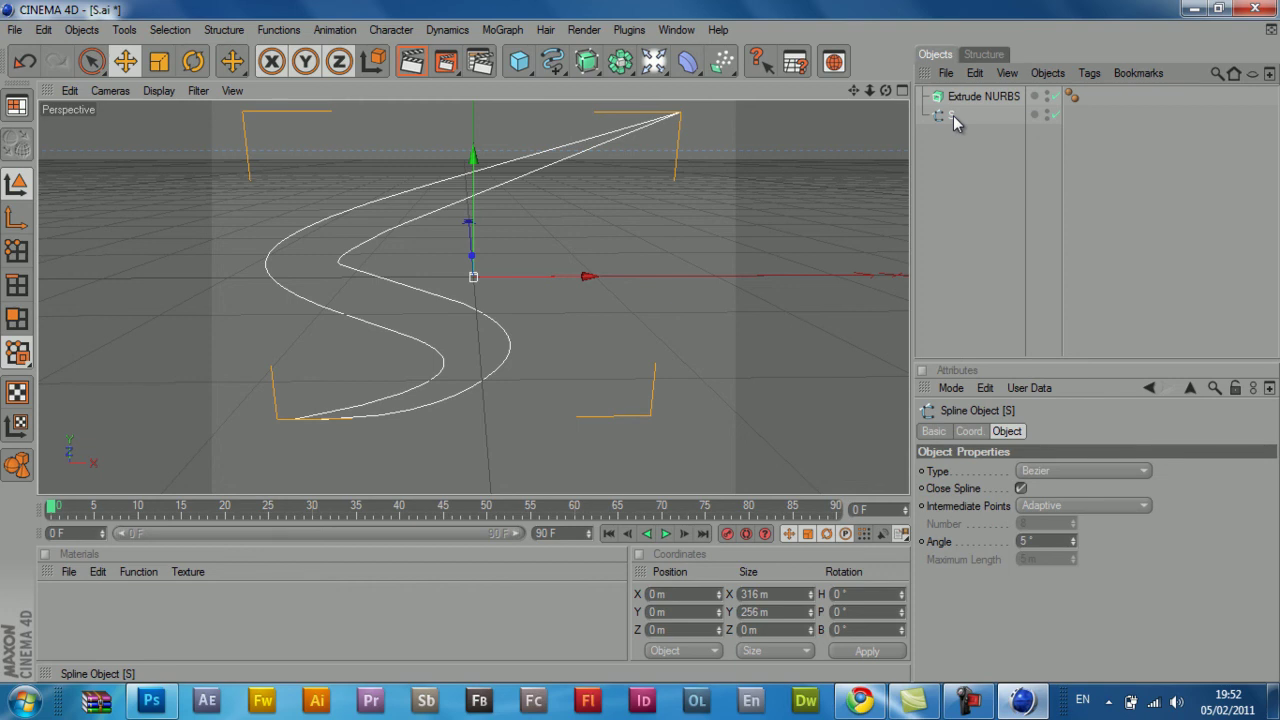
{"action": "left_click_drag", "start_coordinate": [953, 115], "coordinate": [640, 341]}
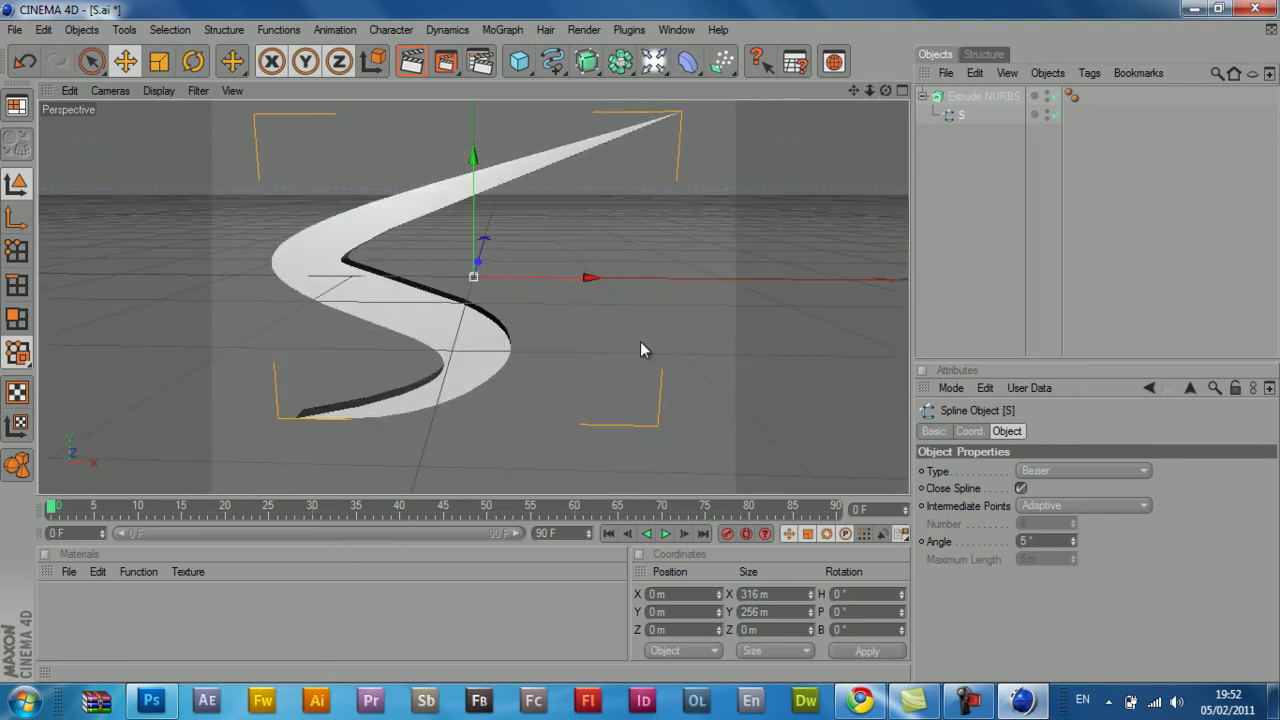
{"action": "left_click", "coordinate": [923, 97]}
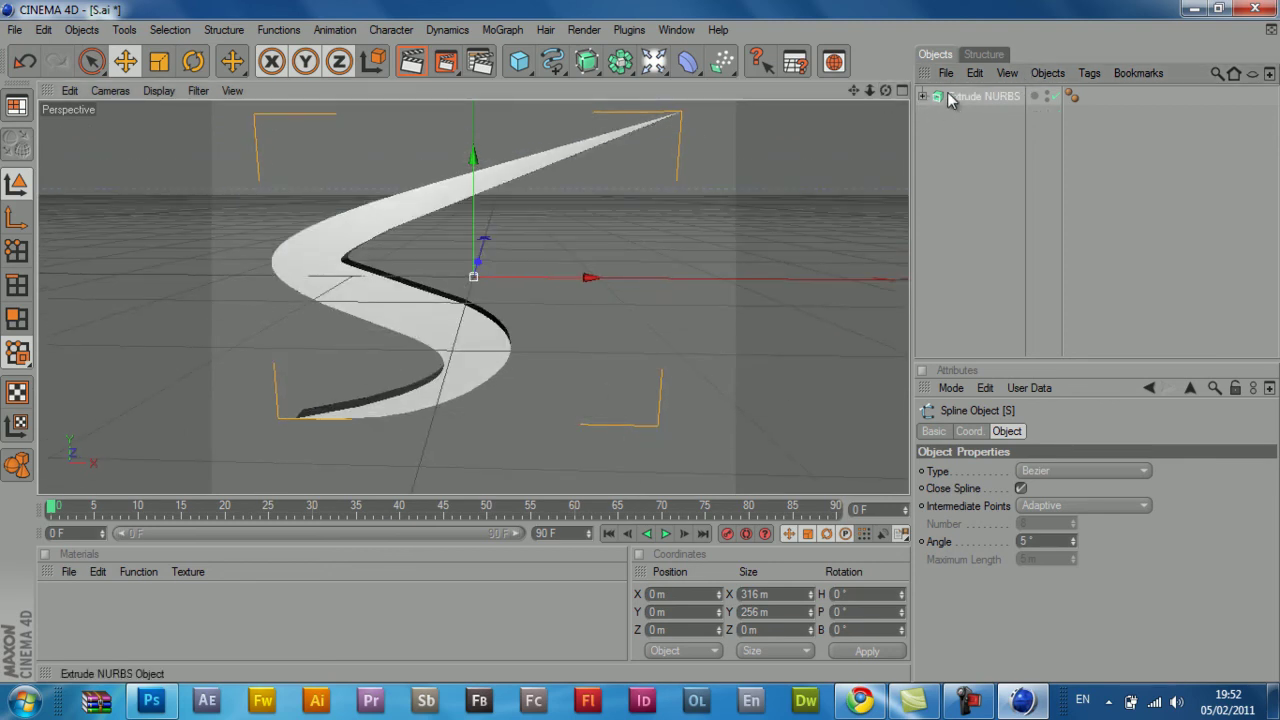
{"action": "left_click", "coordinate": [947, 98]}
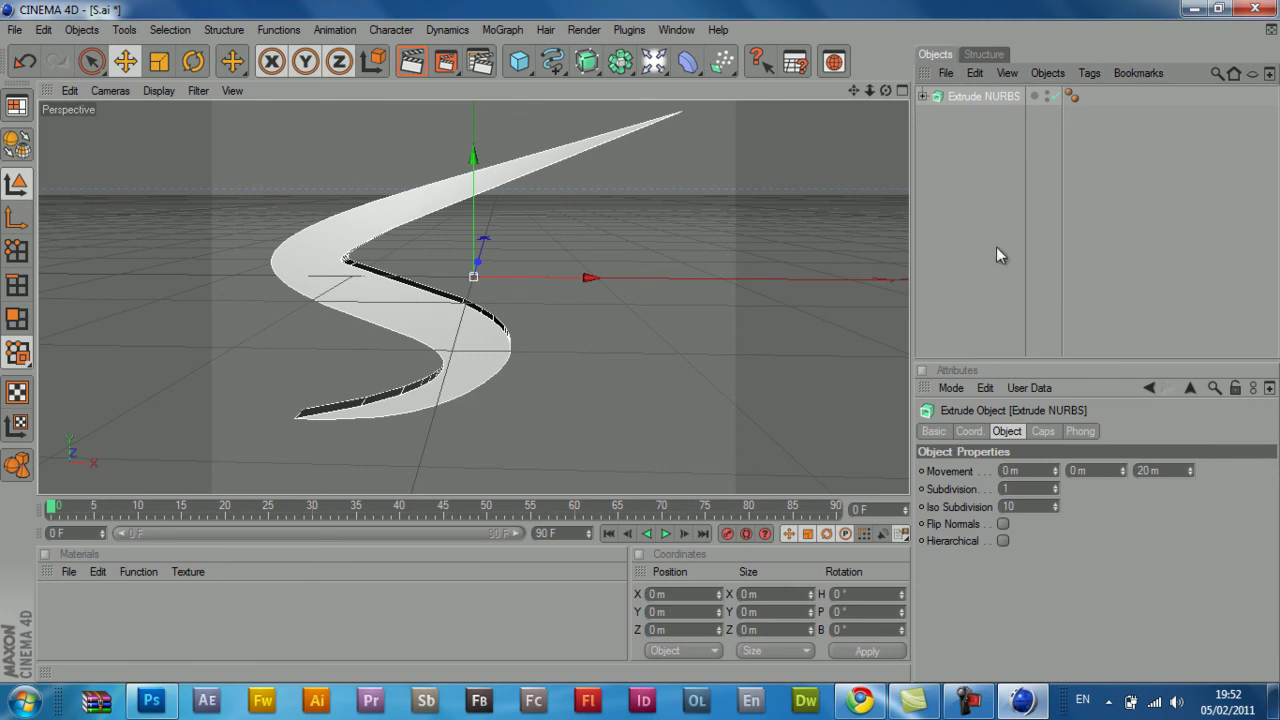
{"action": "left_click", "coordinate": [923, 97]}
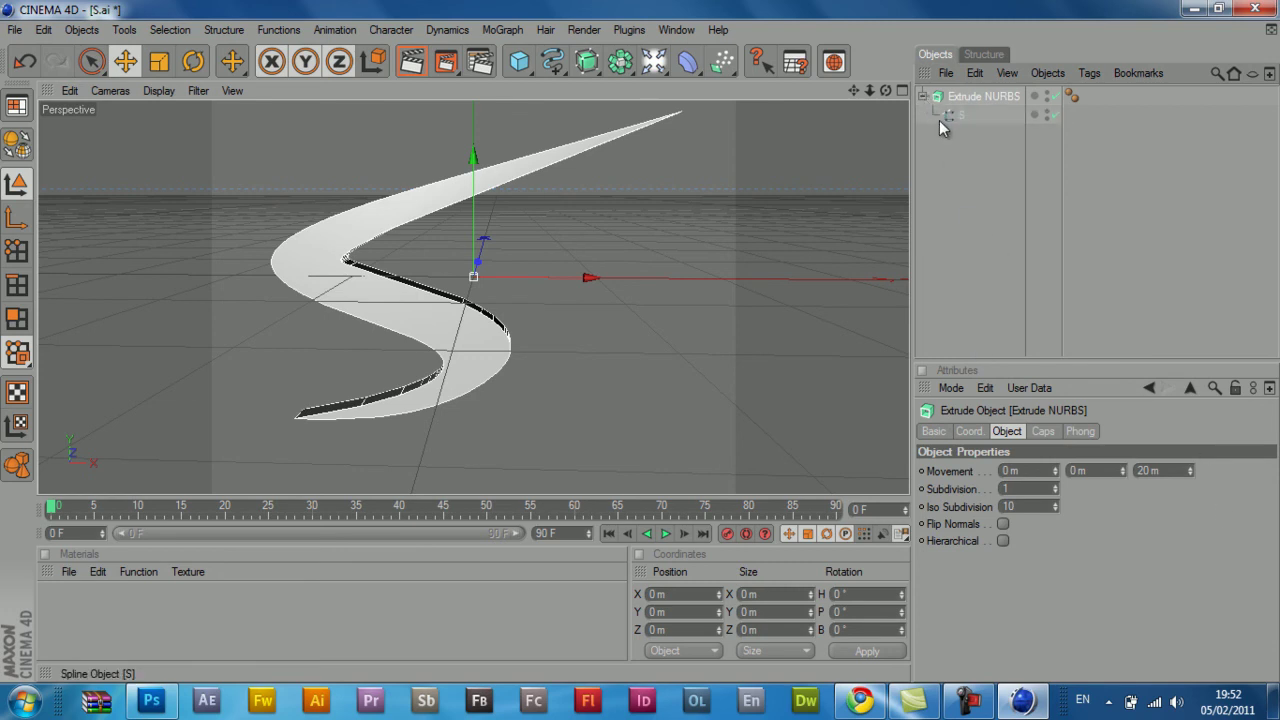
{"action": "left_click", "coordinate": [943, 116]}
{"action": "left_click", "coordinate": [923, 97]}
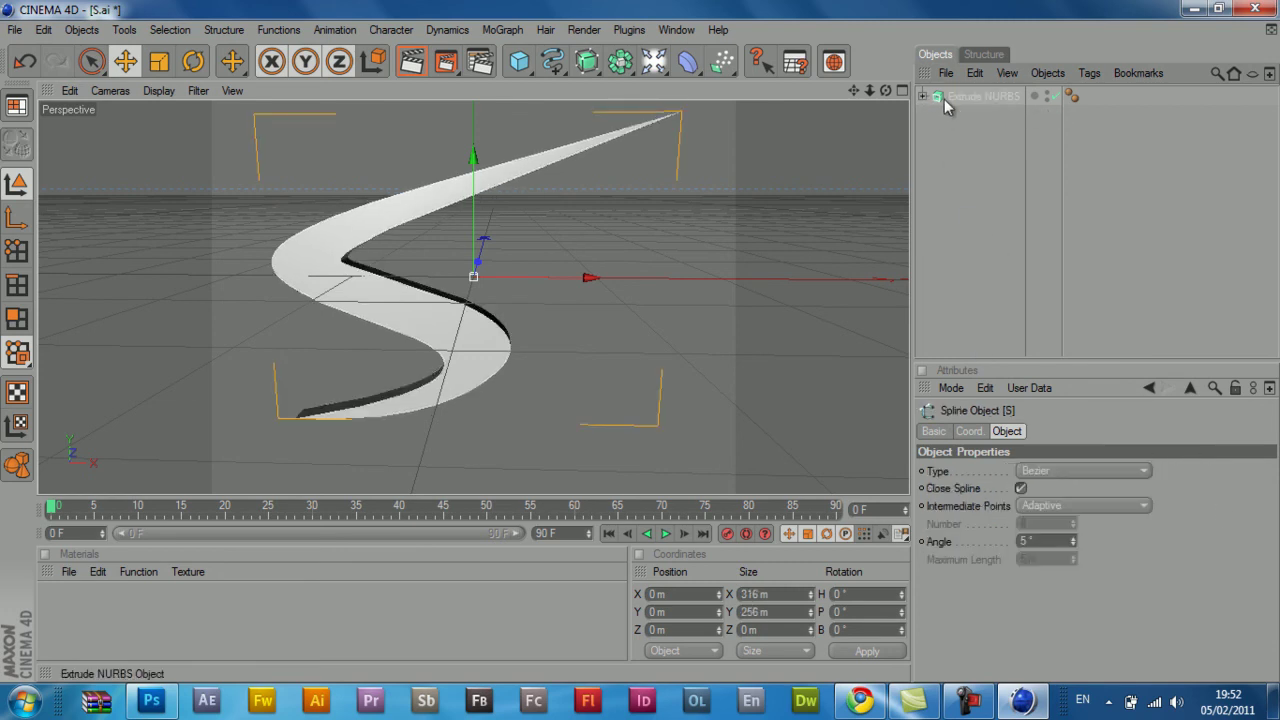
- Set the Extrude NURBS object's Z movement to 50 m
{"action": "left_click", "coordinate": [955, 97]}
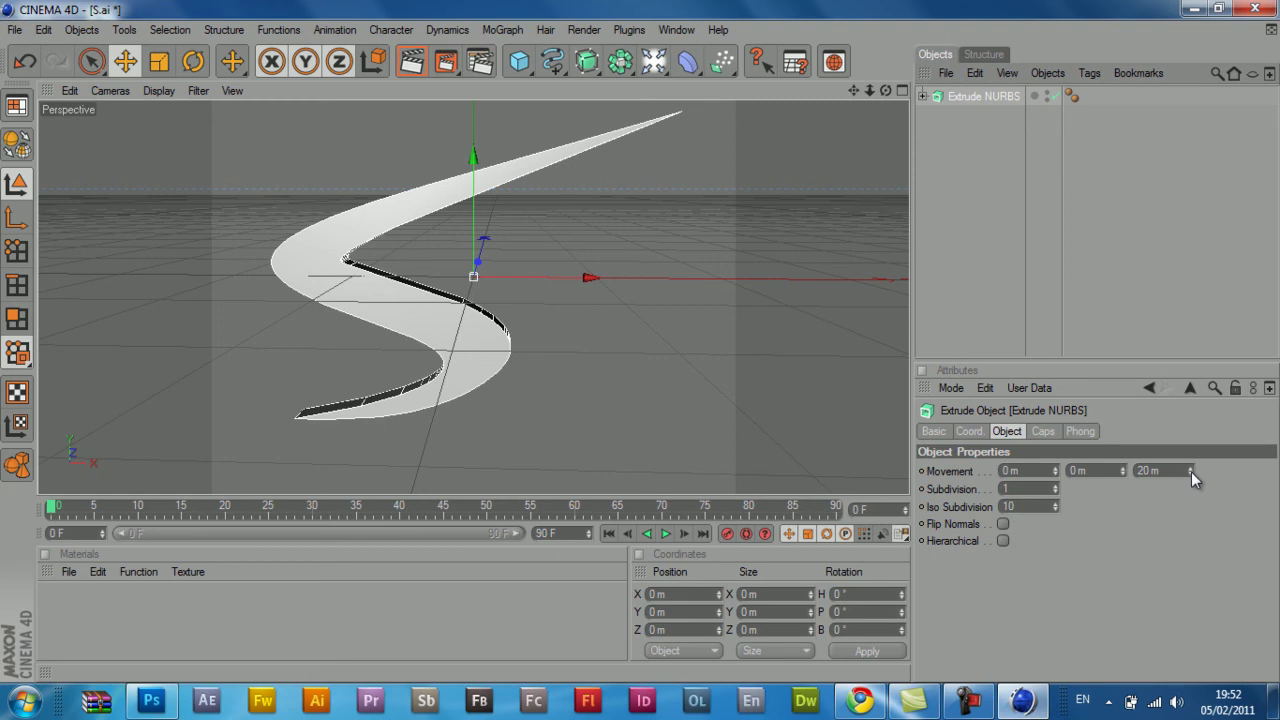
{"action": "left_click_drag", "start_coordinate": [886, 93], "coordinate": [627, 361]}
{"action": "mouse_move", "coordinate": [1192, 474]}
{"action": "left_mouse_down"}
{"action": "mouse_move", "coordinate": [1188, 454]}
{"action": "mouse_move", "coordinate": [1187, 468]}
{"action": "left_mouse_up"}
{"action": "mouse_move", "coordinate": [885, 91]}
{"action": "left_mouse_down"}
{"action": "mouse_move", "coordinate": [644, 351]}
{"action": "mouse_move", "coordinate": [640, 340]}
{"action": "mouse_move", "coordinate": [882, 96]}
{"action": "left_mouse_up"}
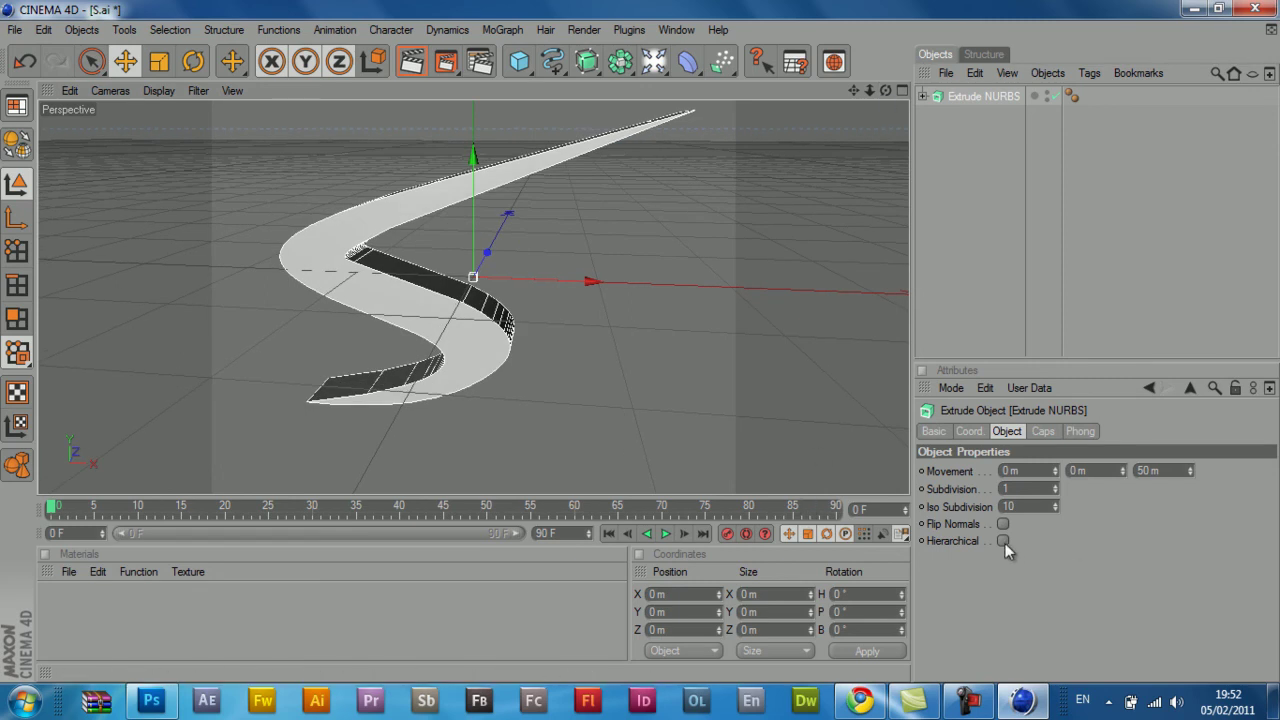
- Set both the start and end caps of the Extrude NURBS object to Fillet Cap
{"action": "left_click", "coordinate": [1033, 434]}
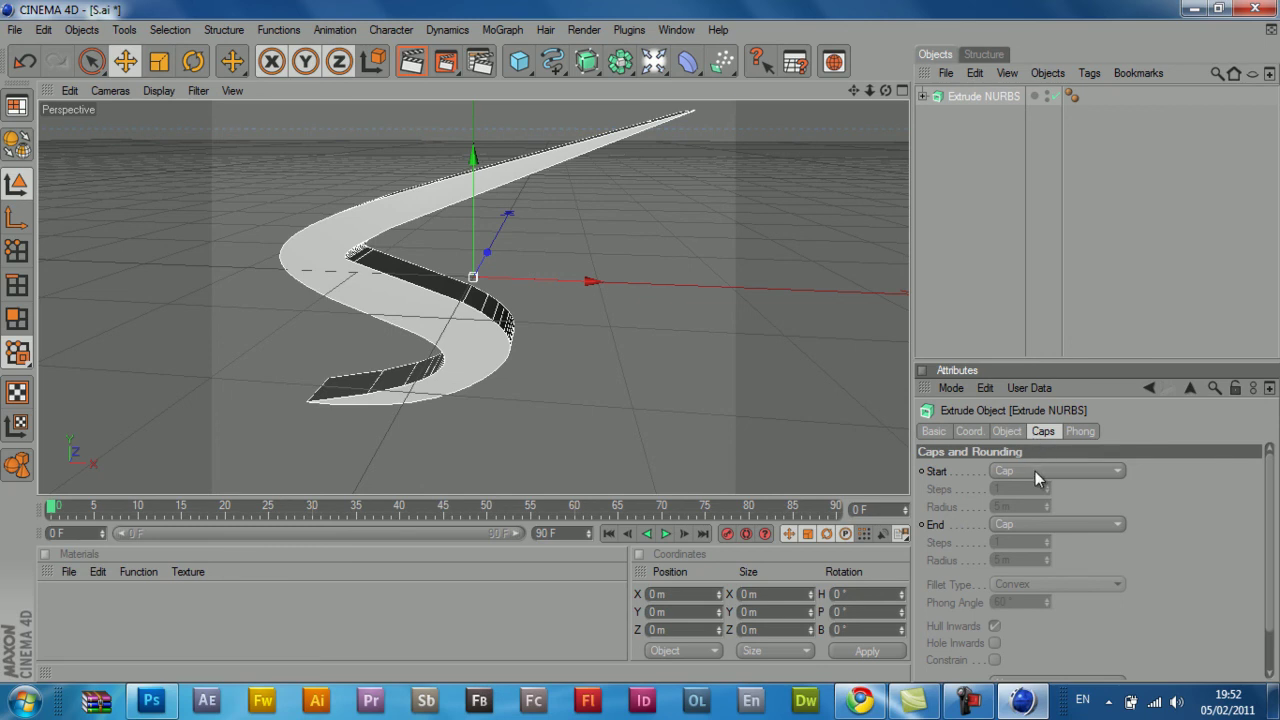
{"action": "left_click", "coordinate": [1035, 470]}
{"action": "left_click", "coordinate": [1025, 545]}
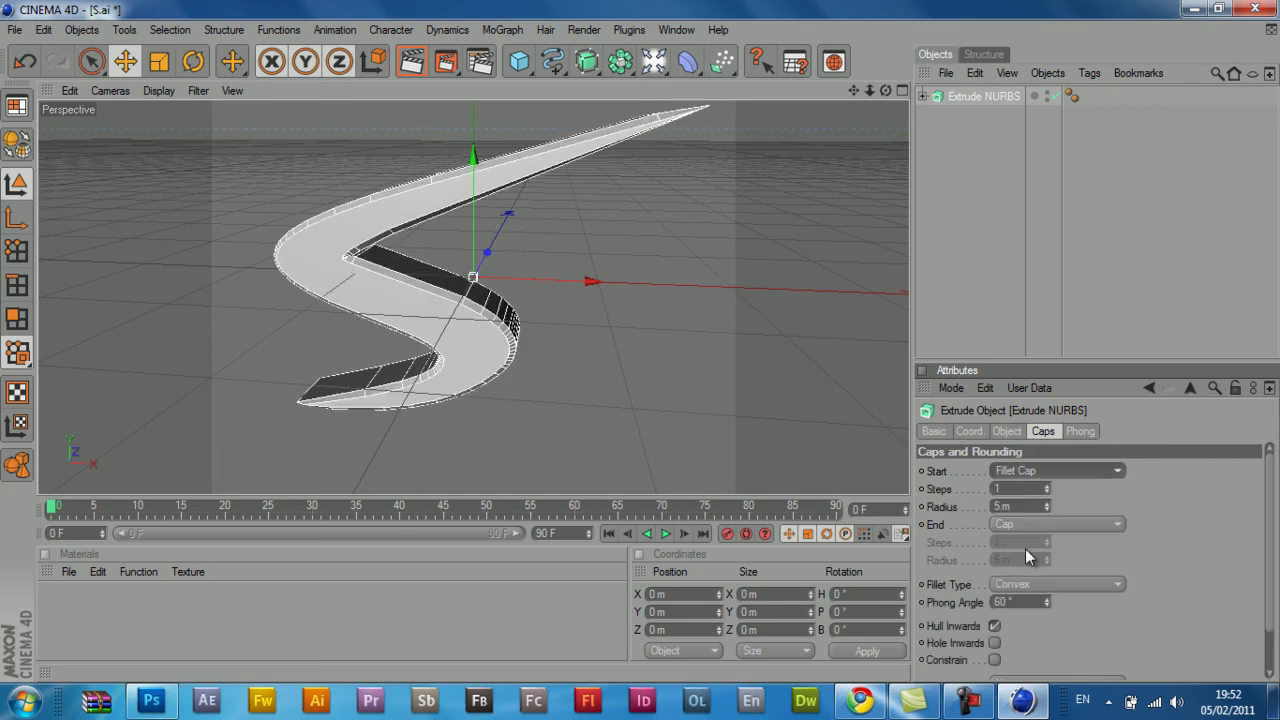
{"action": "left_click", "coordinate": [1030, 525]}
{"action": "left_click", "coordinate": [1031, 595]}
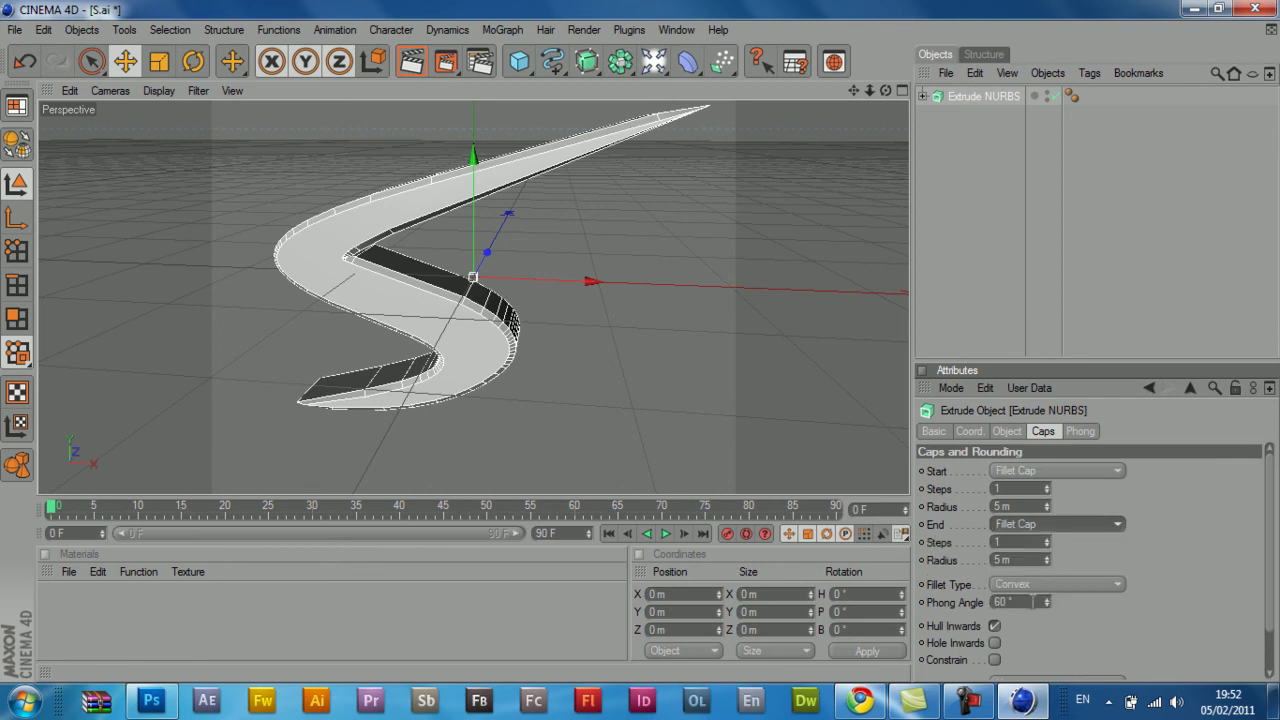
{"action": "mouse_move", "coordinate": [641, 342]}
{"action": "left_mouse_down", "text": "alt"}
{"action": "mouse_move", "coordinate": [652, 318]}
{"action": "mouse_move", "coordinate": [629, 357]}
{"action": "left_mouse_up", "text": "alt"}
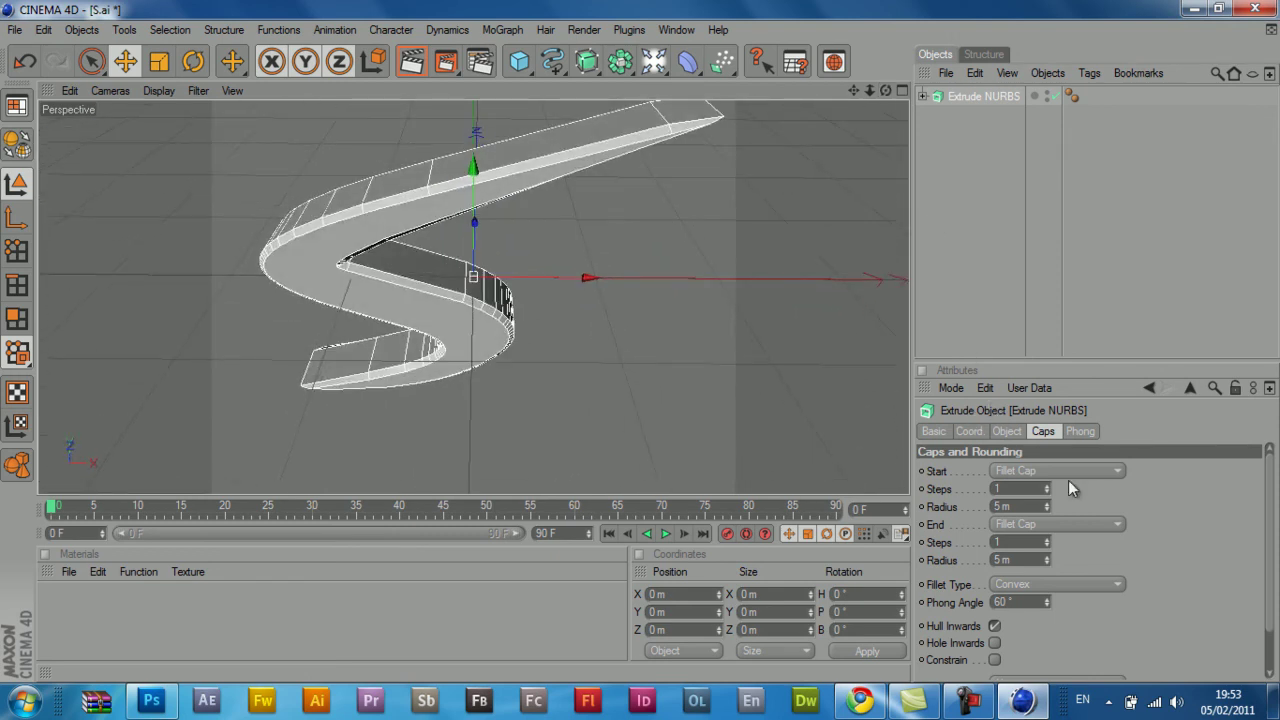
{"action": "left_click", "coordinate": [1047, 486]}
{"action": "left_click", "coordinate": [1047, 486]}
{"action": "left_click", "coordinate": [1047, 486]}
{"action": "left_click", "coordinate": [1048, 493]}
{"action": "left_click", "coordinate": [1048, 494]}
{"action": "left_click", "coordinate": [1048, 494]}
- Set the fillet radius of both the start and end caps to 3 m
{"action": "left_click", "coordinate": [1046, 504]}
{"action": "left_click", "coordinate": [1046, 509]}
{"action": "left_click", "coordinate": [1046, 509]}
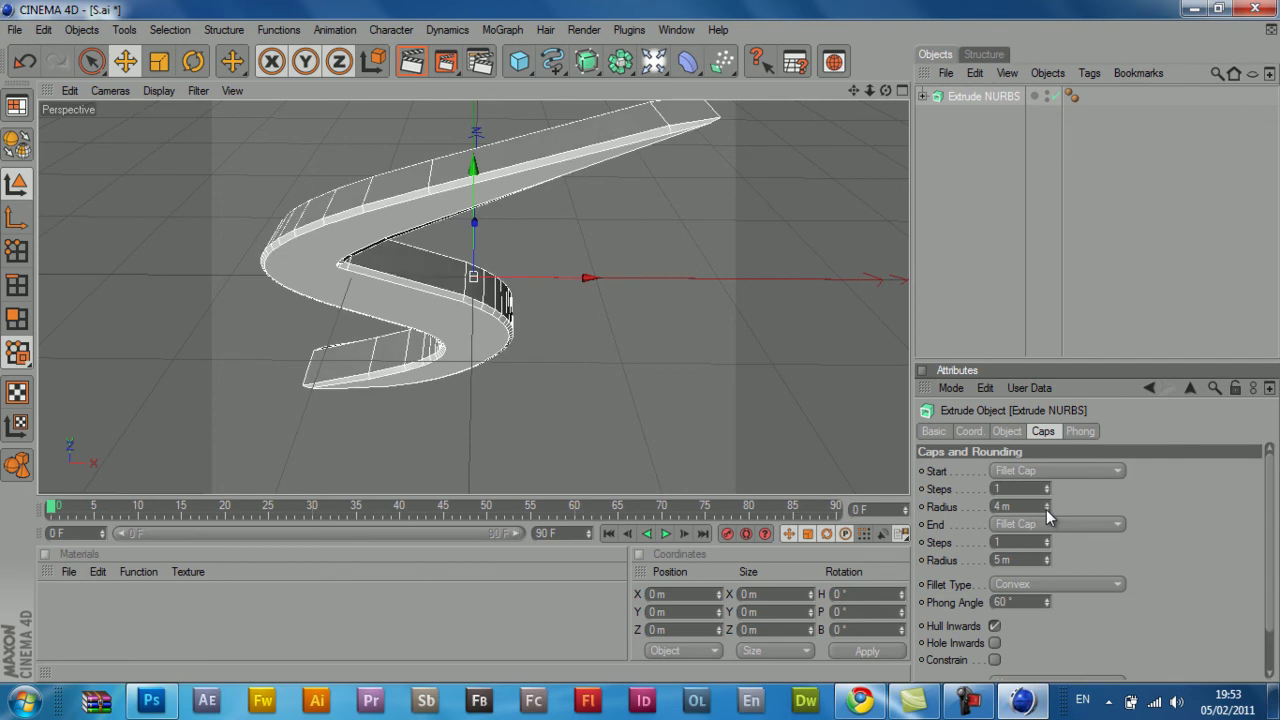
{"action": "left_click", "coordinate": [1046, 509]}
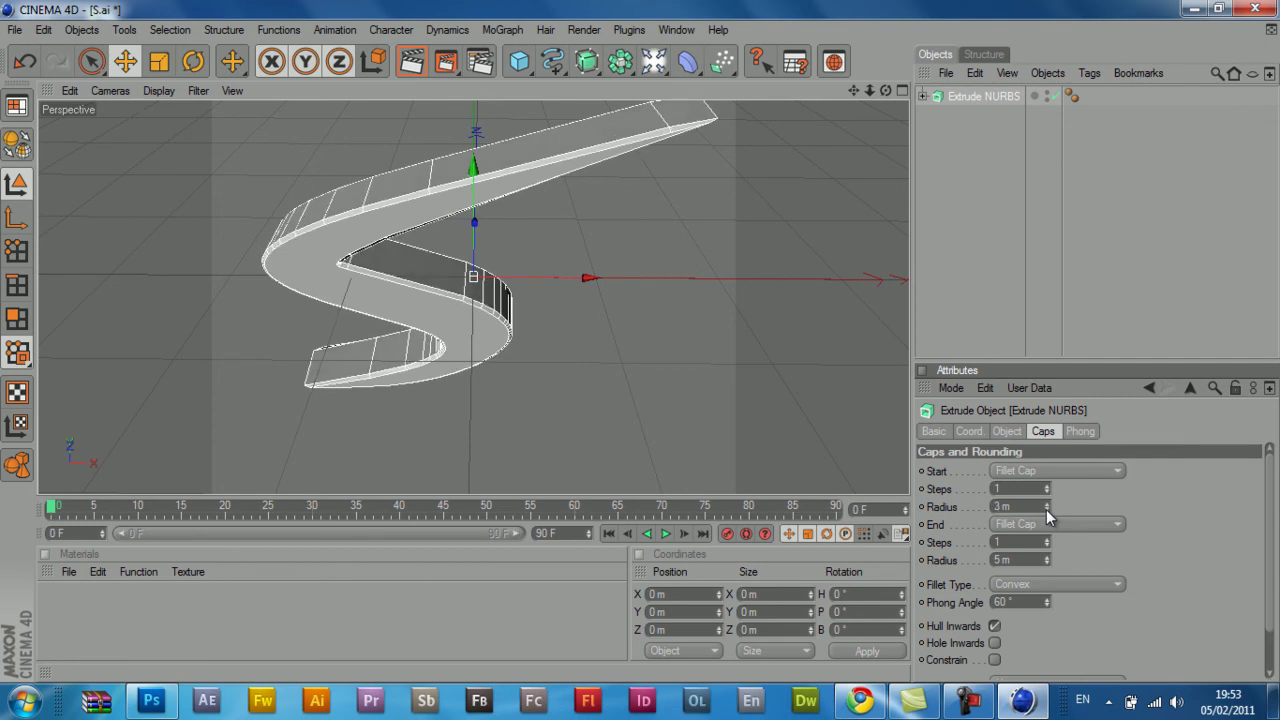
{"action": "left_click", "coordinate": [1046, 563]}
{"action": "left_click", "coordinate": [1046, 563]}
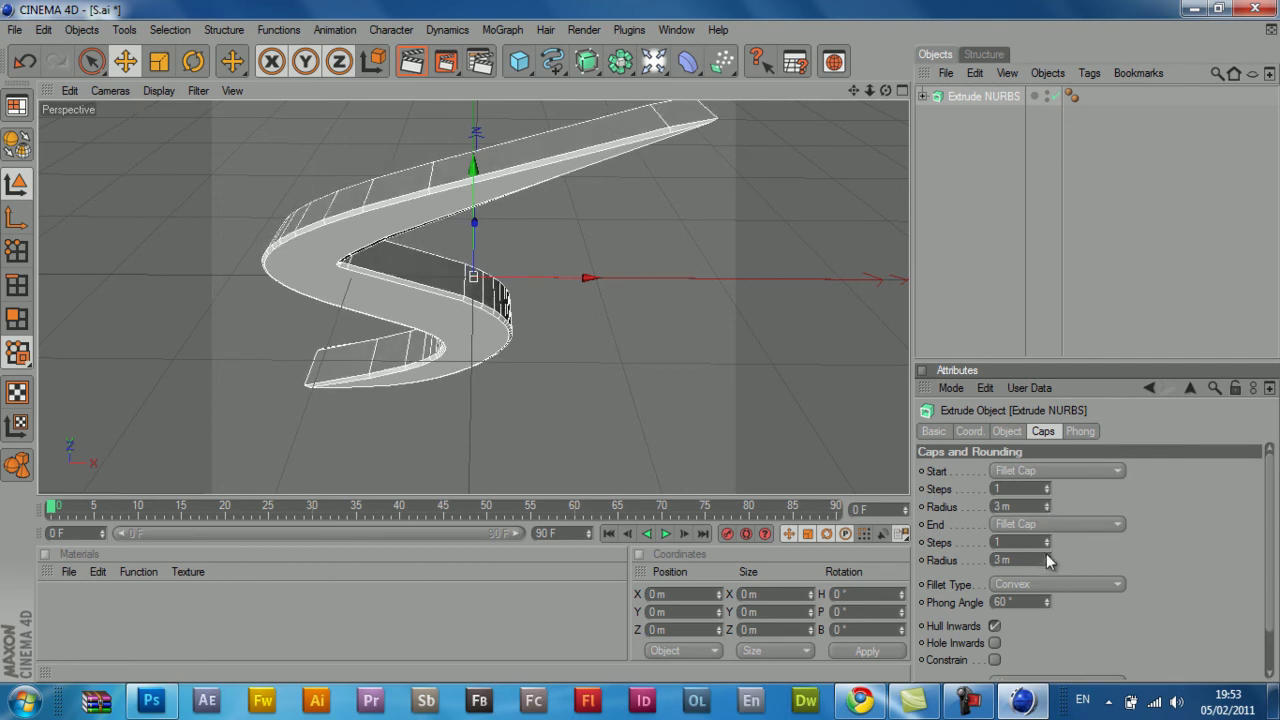
- Inspect the extruded S from several angles and review its Phong, Object, Basic and Coordinates properties
{"action": "left_click_drag", "start_coordinate": [640, 342], "coordinate": [619, 374], "text": "alt"}
{"action": "left_click_drag", "start_coordinate": [707, 309], "coordinate": [641, 342], "text": "alt"}
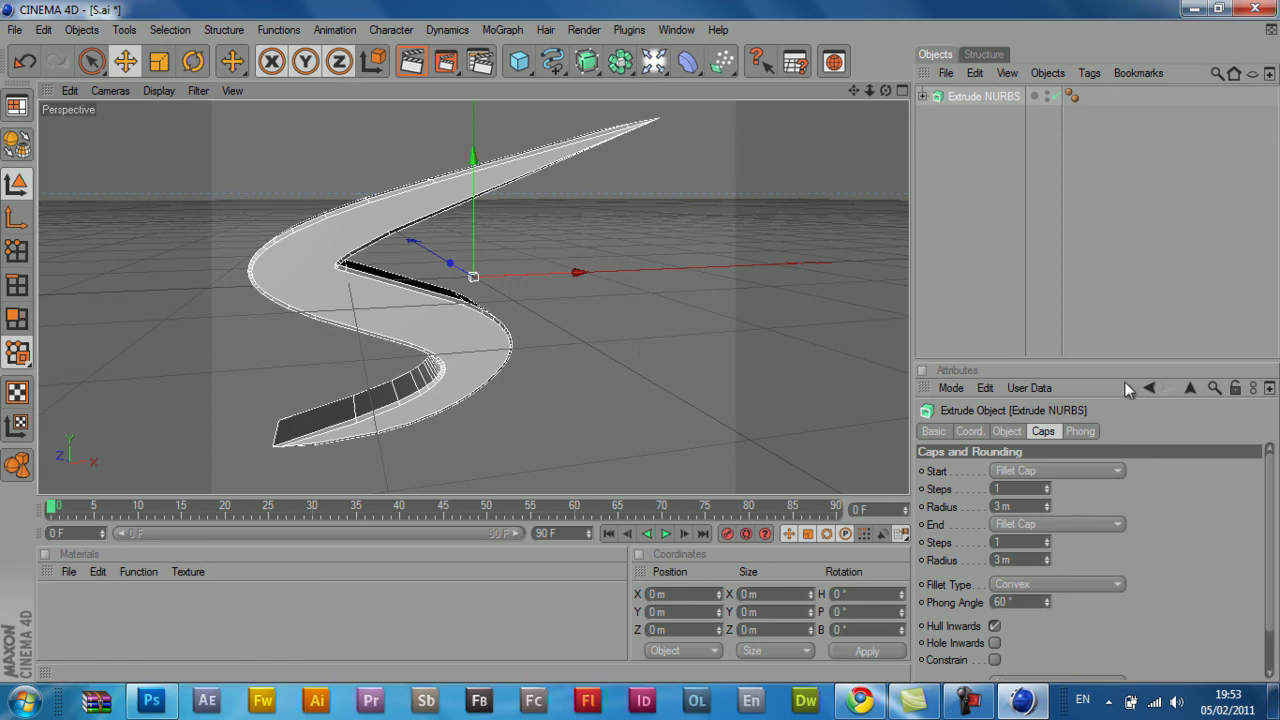
{"action": "left_click", "coordinate": [1070, 432]}
{"action": "left_click", "coordinate": [1007, 431]}
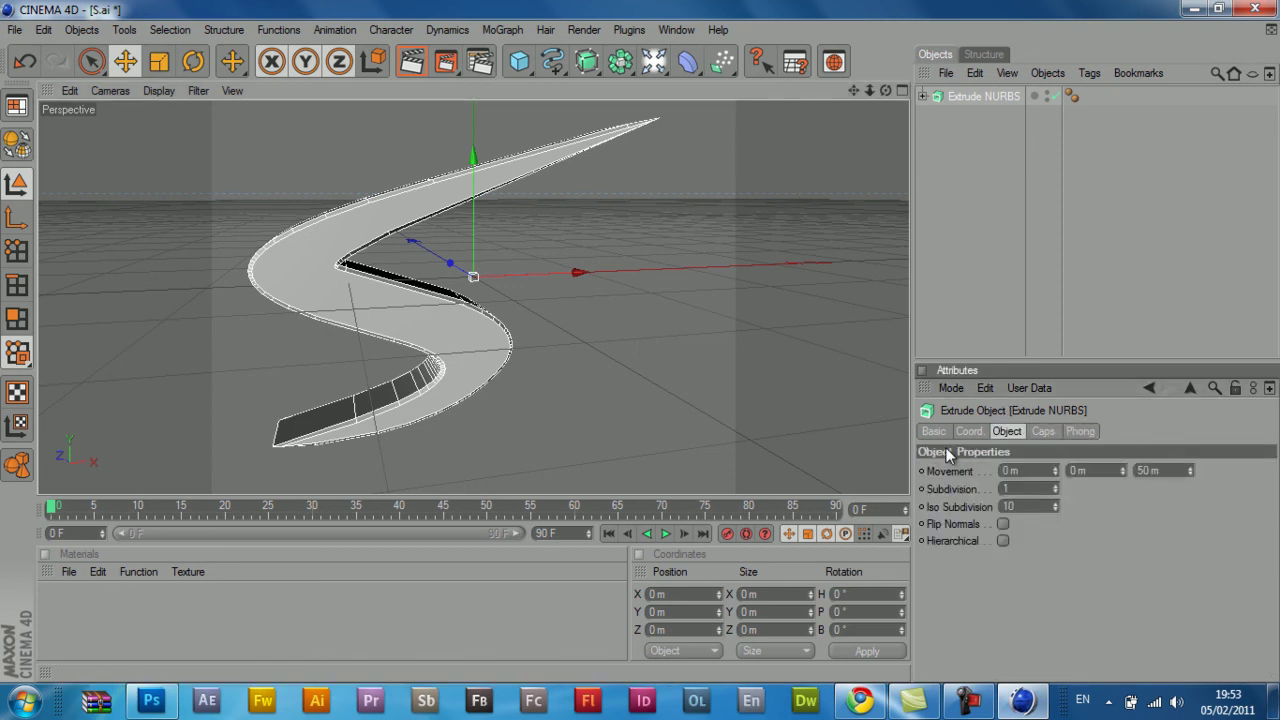
{"action": "left_click", "coordinate": [934, 431]}
{"action": "left_click", "coordinate": [966, 431]}
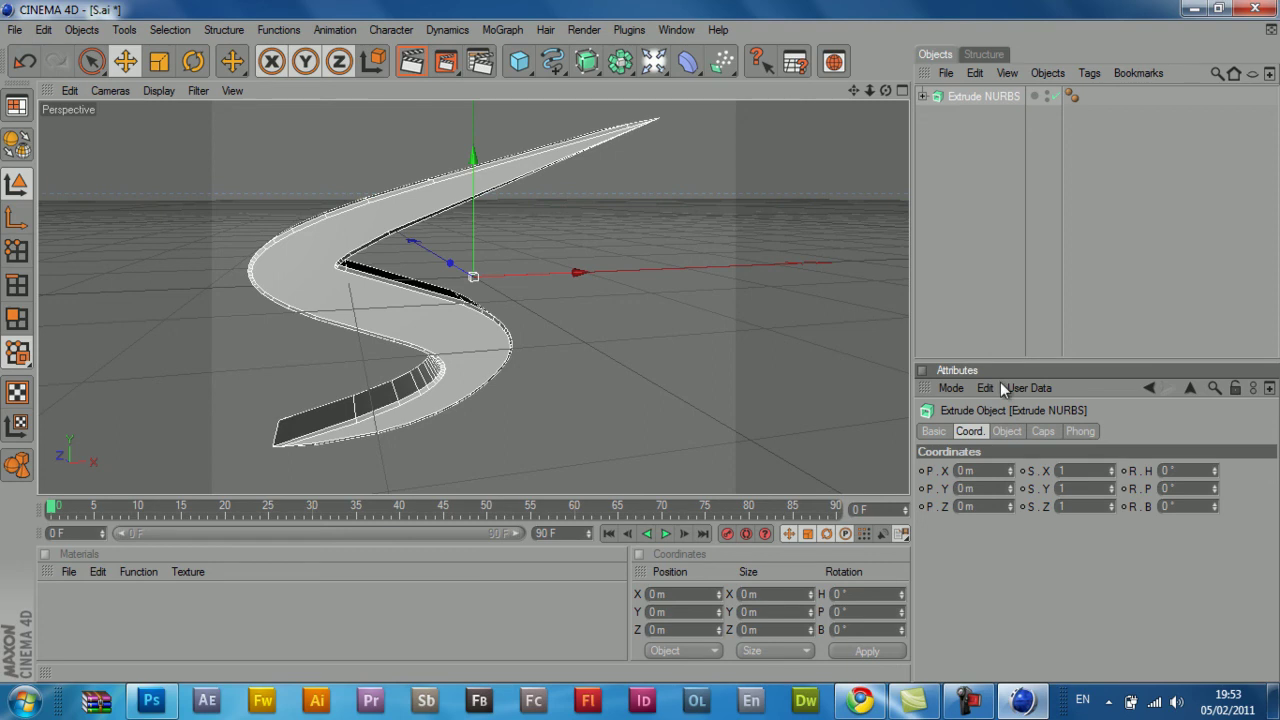
{"action": "left_click_drag", "start_coordinate": [886, 90], "coordinate": [640, 341]}
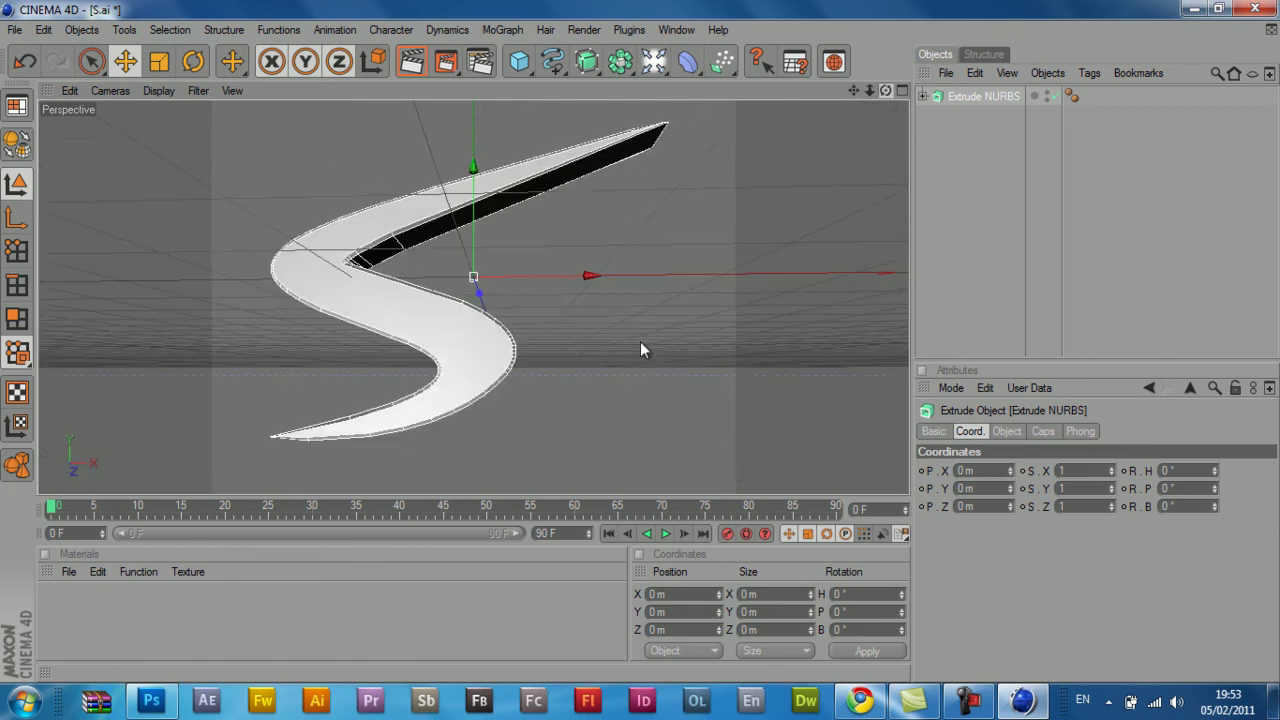
{"action": "left_click", "coordinate": [970, 703]}
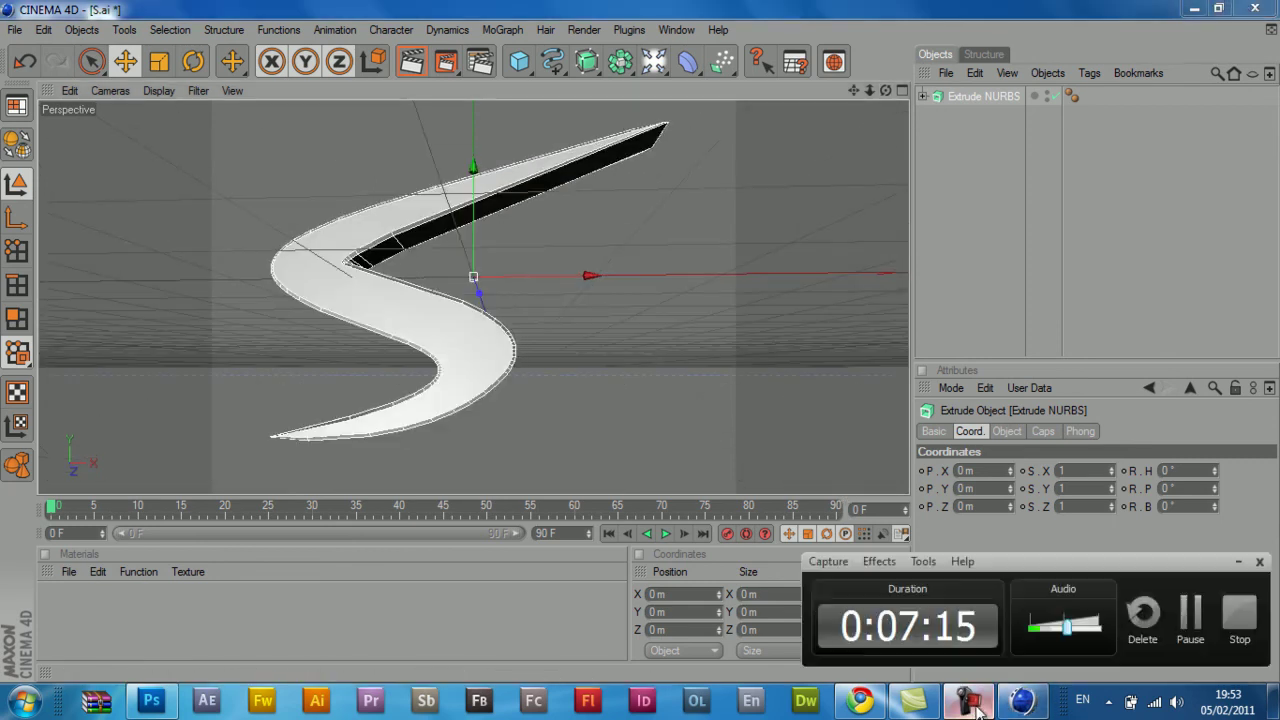